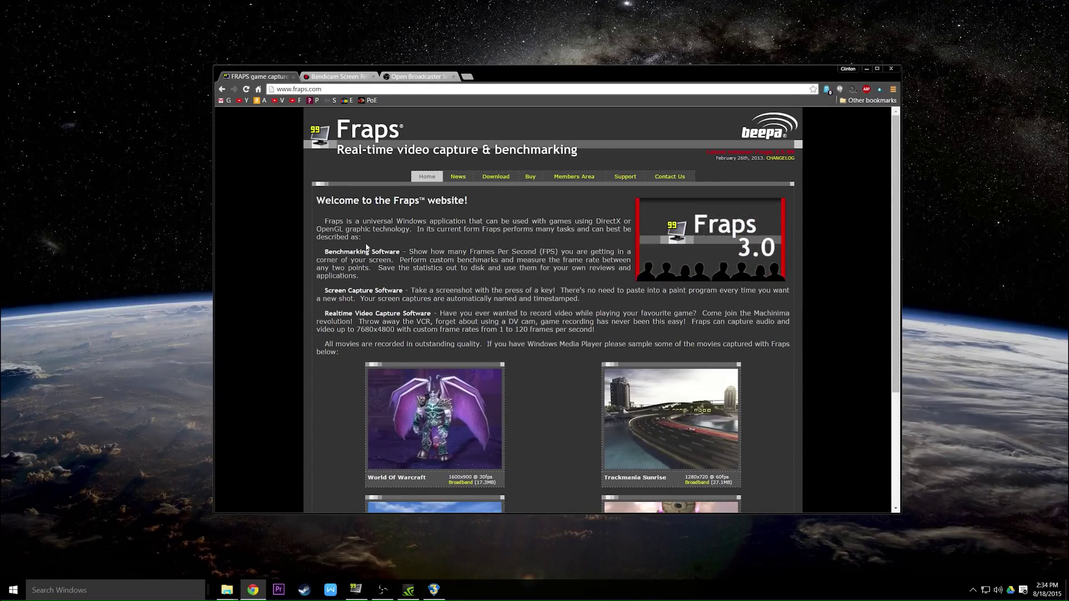
# Browse the Fraps website's Download, Buy and Members Area pages, and minimize the browser.
pyautogui.click(493, 177)
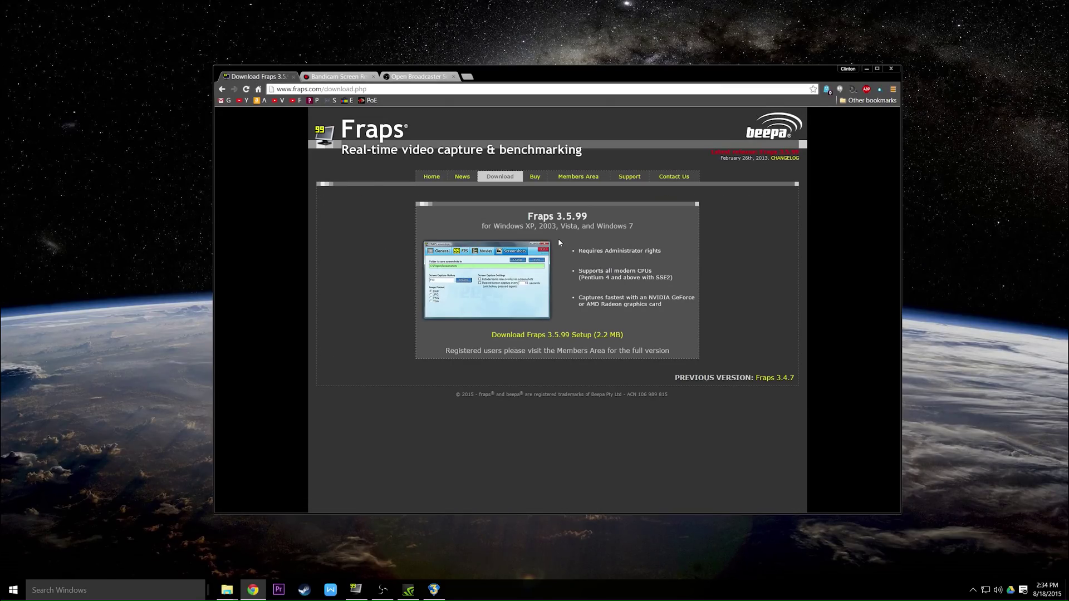
pyautogui.click(533, 178)
pyautogui.moveTo(685, 201); pyautogui.dragTo(695, 200)
pyautogui.click(624, 263)
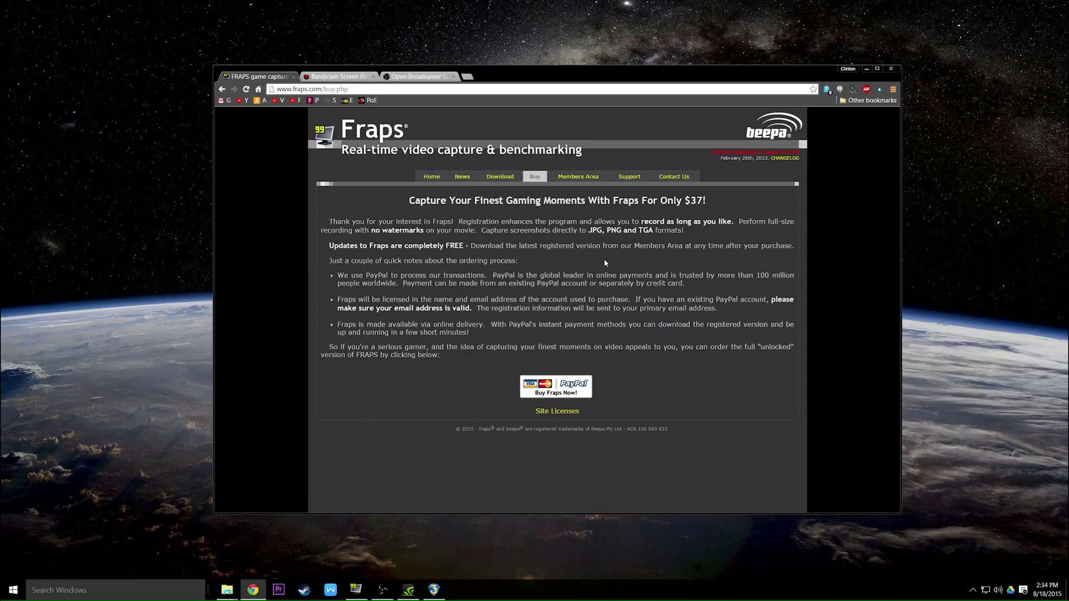
pyautogui.click(578, 176)
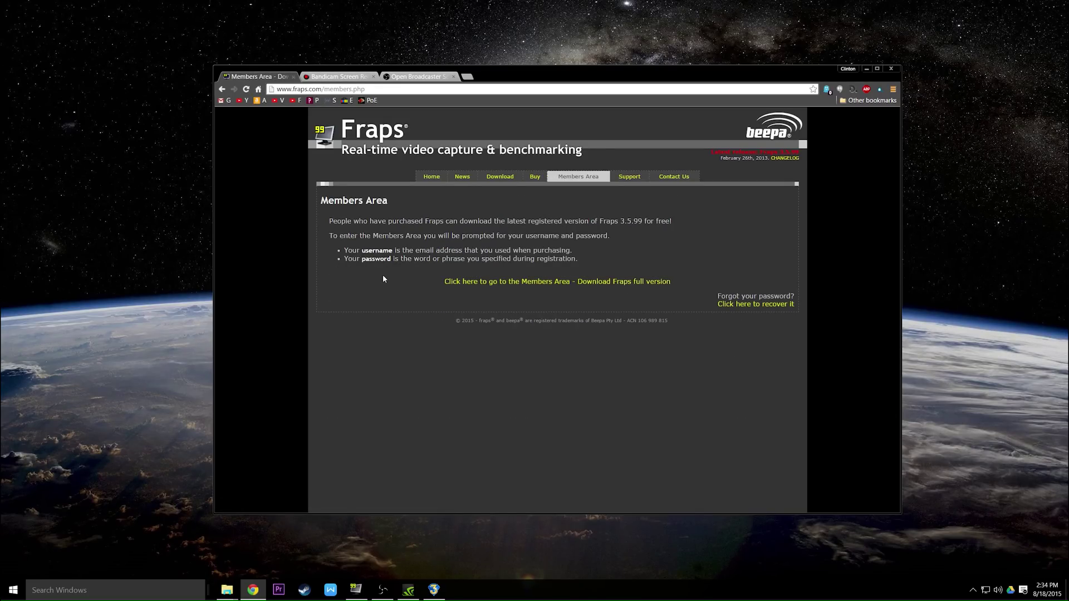
pyautogui.click(866, 68)
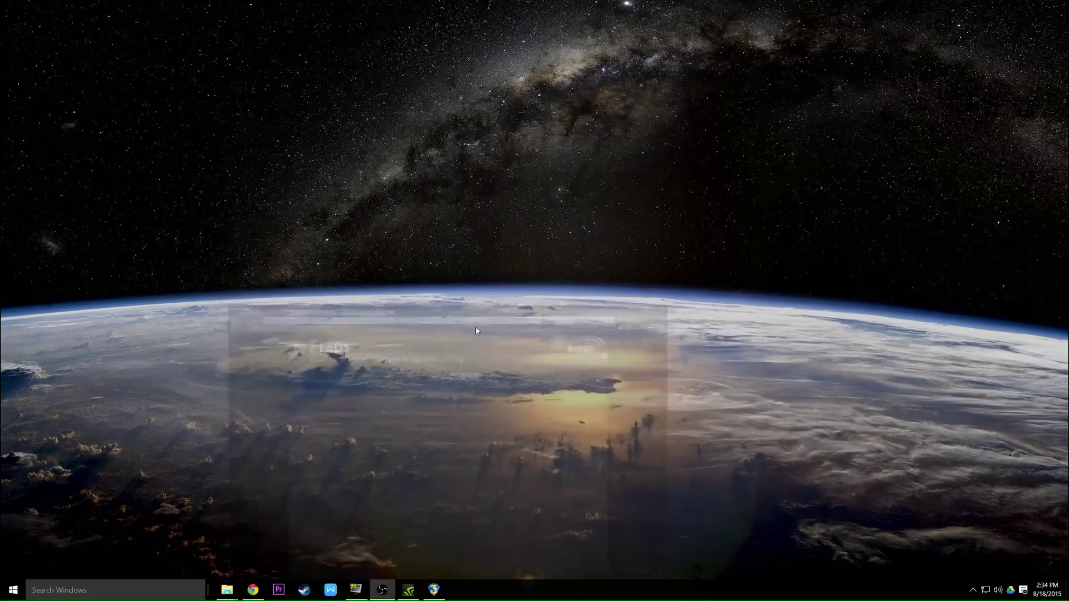
# Switch to Fraps, view the folder where its movies are saved, and close the folder window.
pyautogui.click(356, 589)
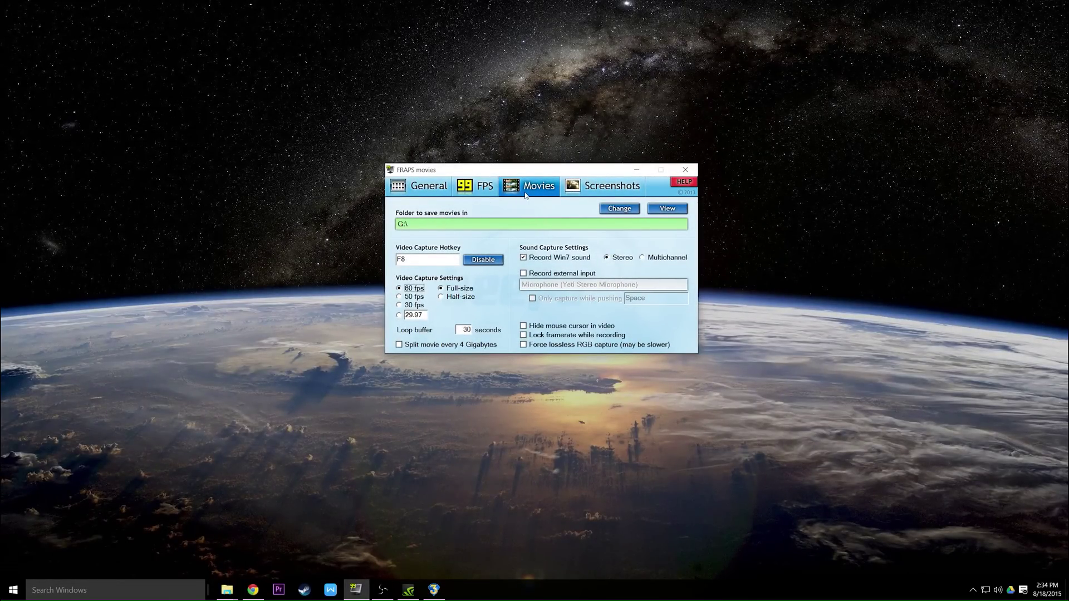
pyautogui.click(418, 260)
pyautogui.click(666, 209)
pyautogui.click(1030, 202)
# Move the Fraps window aside and bring up the Bejeweled 3 game next to it.
pyautogui.moveTo(516, 174); pyautogui.dragTo(240, 181)
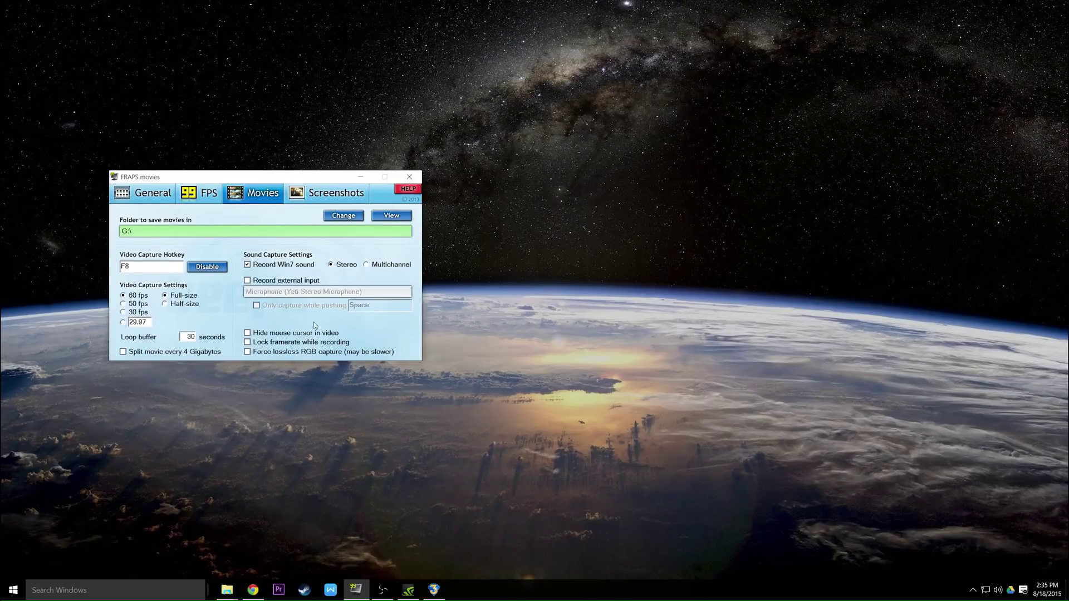
pyautogui.click(433, 589)
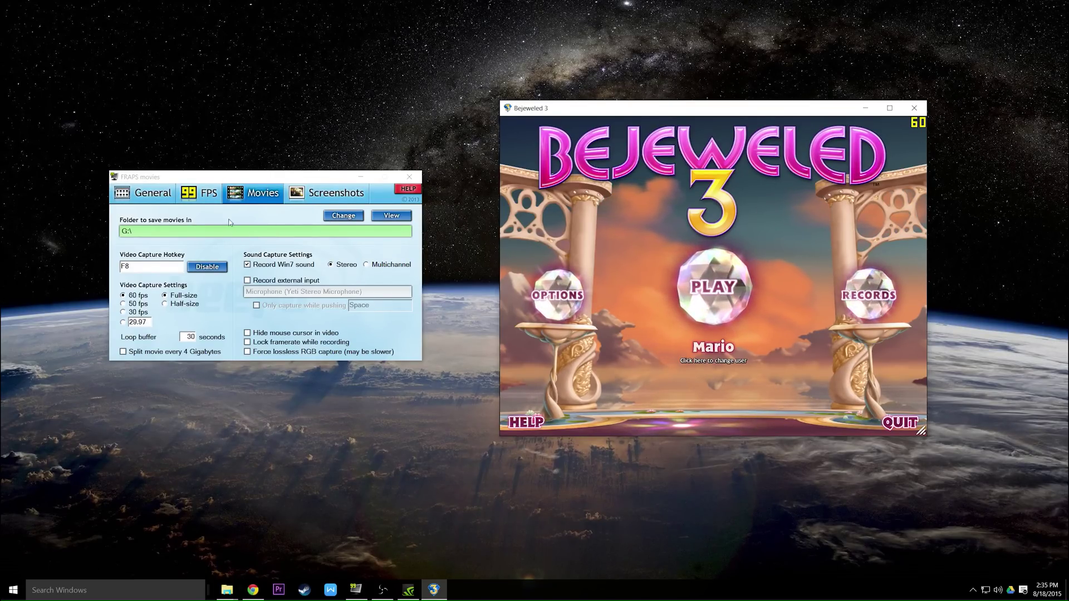
# Try the FPS overlay in each corner, hidden, and updating only once a second, ending with it in the game's upper-right corner.
pyautogui.click(201, 192)
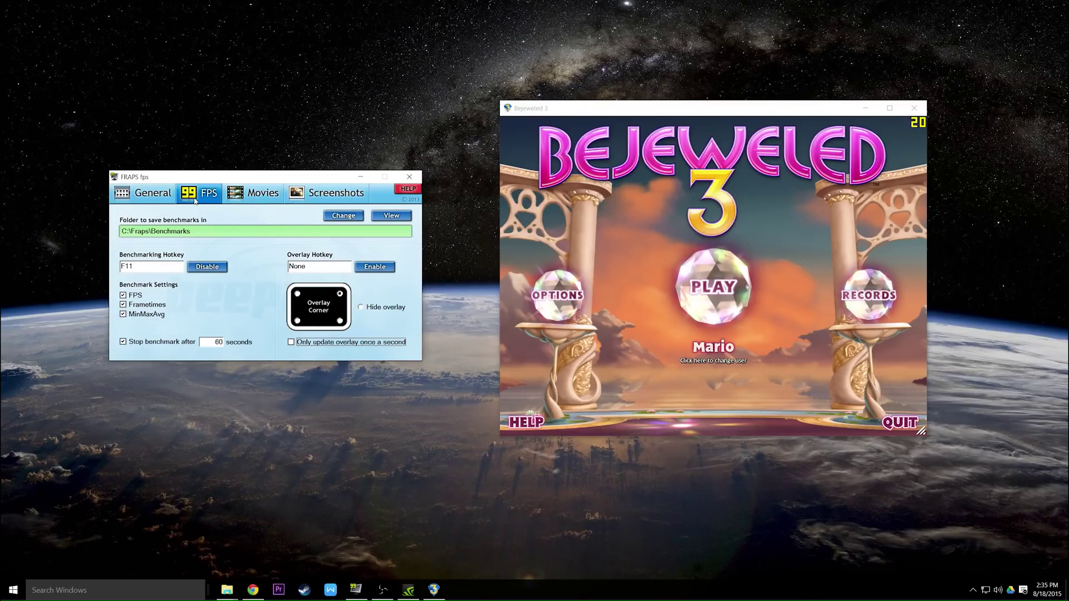
pyautogui.click(298, 295)
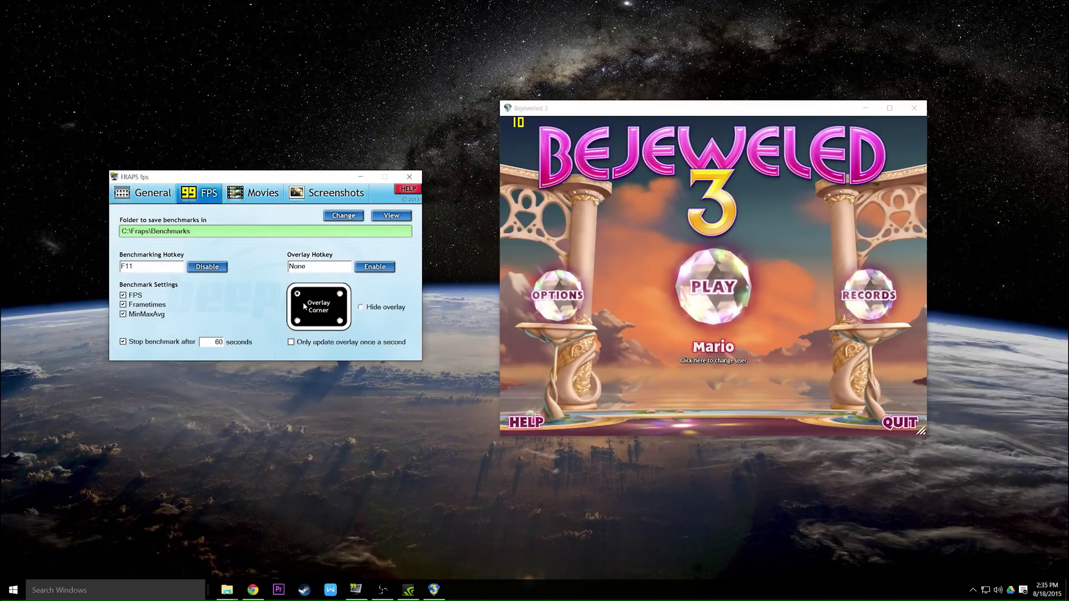
pyautogui.click(297, 321)
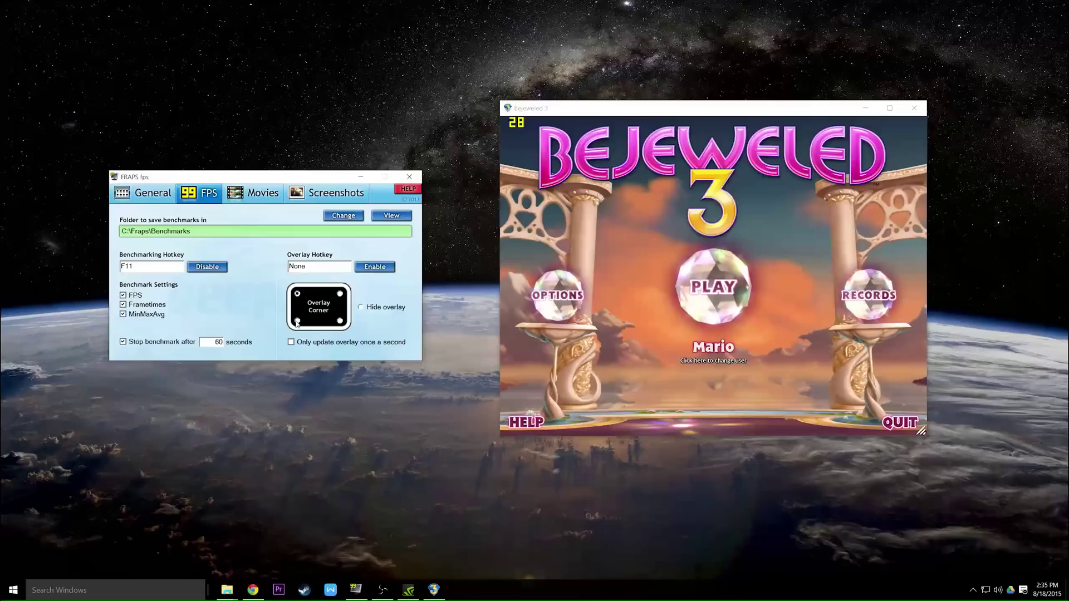
pyautogui.click(340, 322)
pyautogui.click(361, 307)
pyautogui.click(340, 294)
pyautogui.click(295, 346)
pyautogui.click(291, 342)
# Return to the Movies settings and record a short clip of Bejeweled 3 with the video capture hotkey.
pyautogui.click(252, 196)
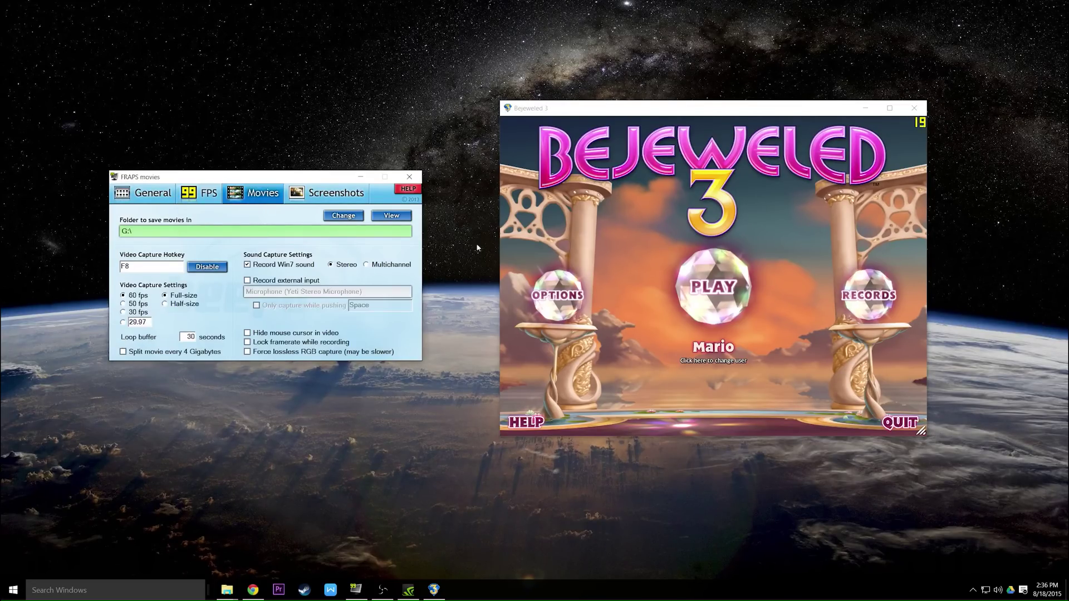
pyautogui.click(680, 109)
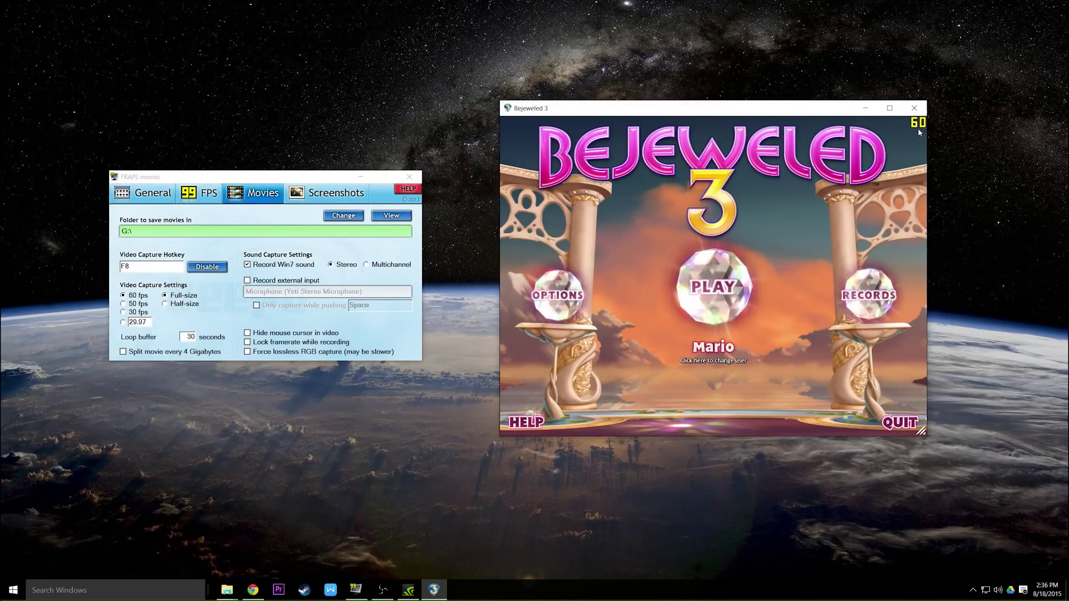
pyautogui.press('F8')
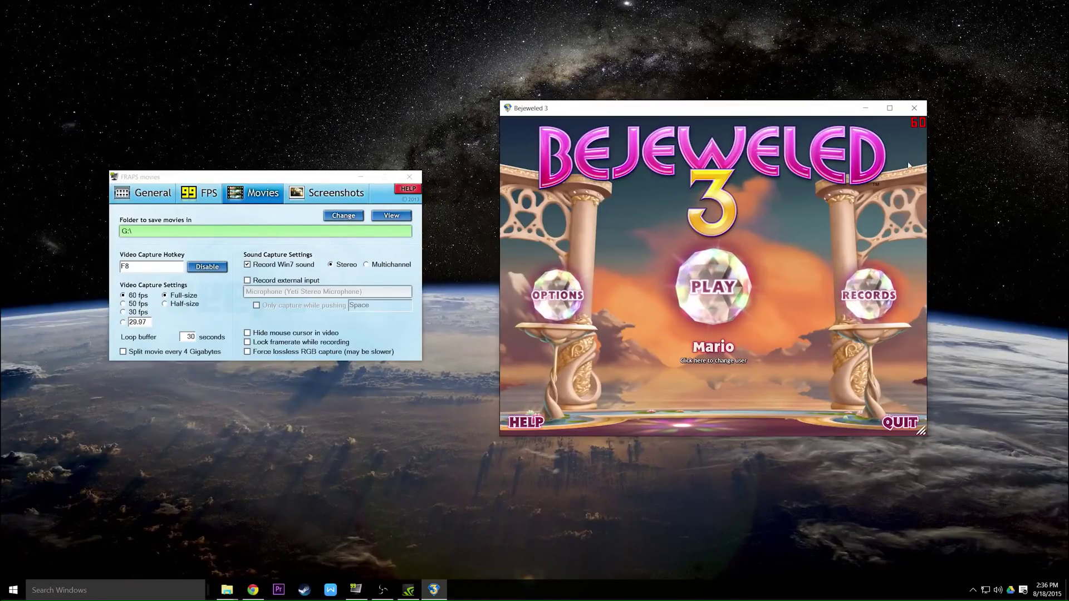
pyautogui.press('F8')
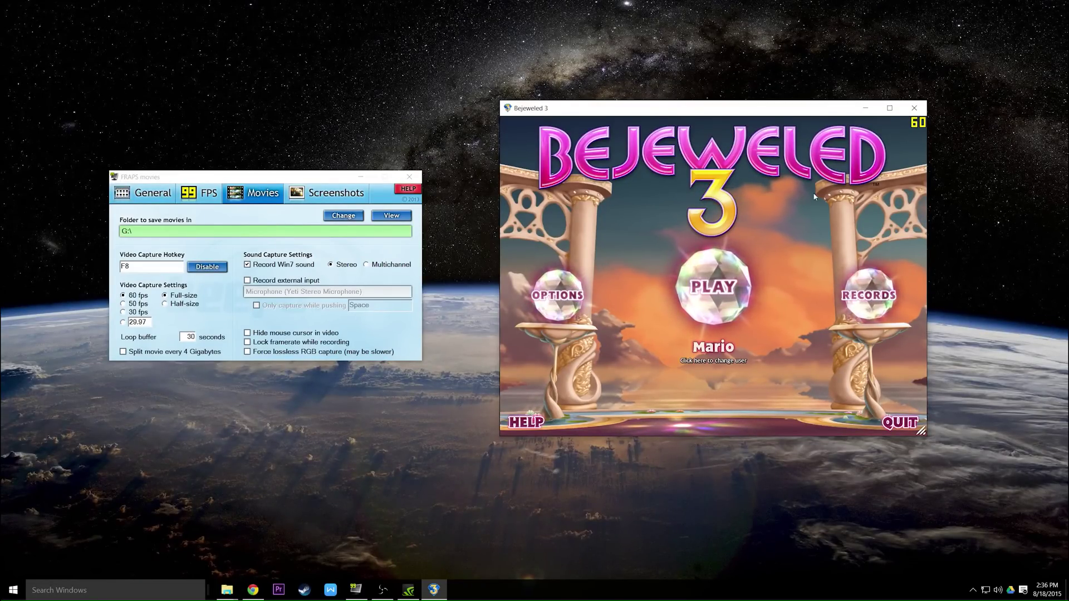
# View the movie save folder, delete the newly recorded Bejeweled3 clip, and dismiss the folder window.
pyautogui.click(392, 215)
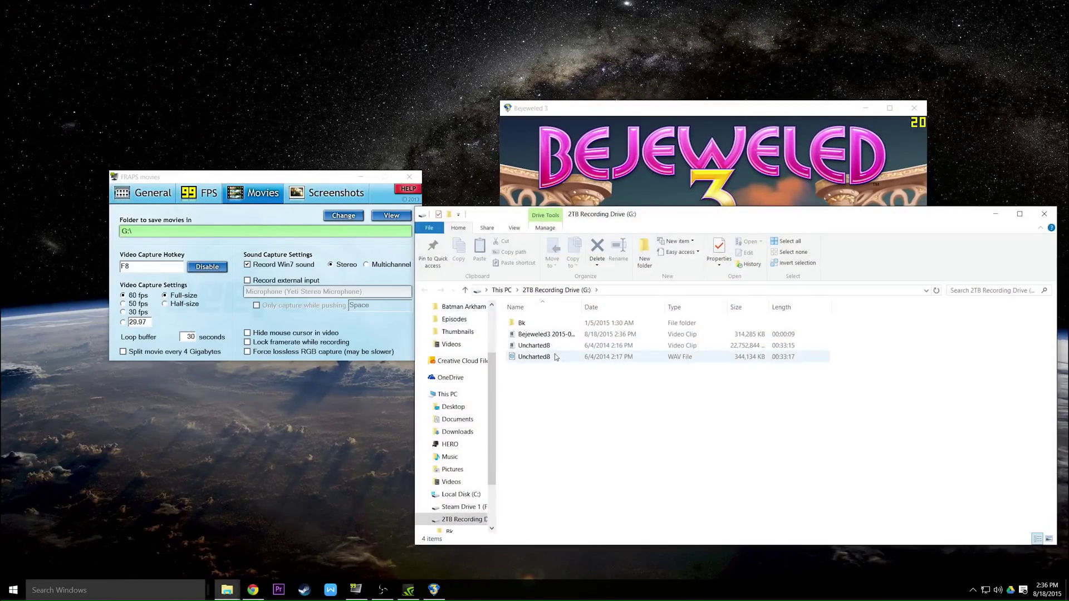
pyautogui.click(548, 335)
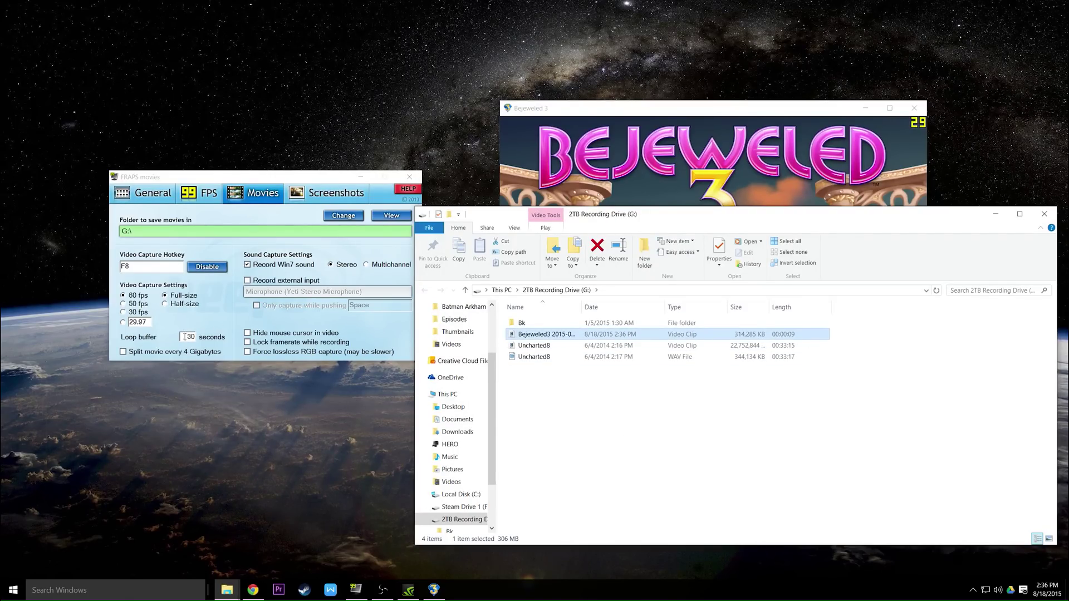
pyautogui.press('Delete')
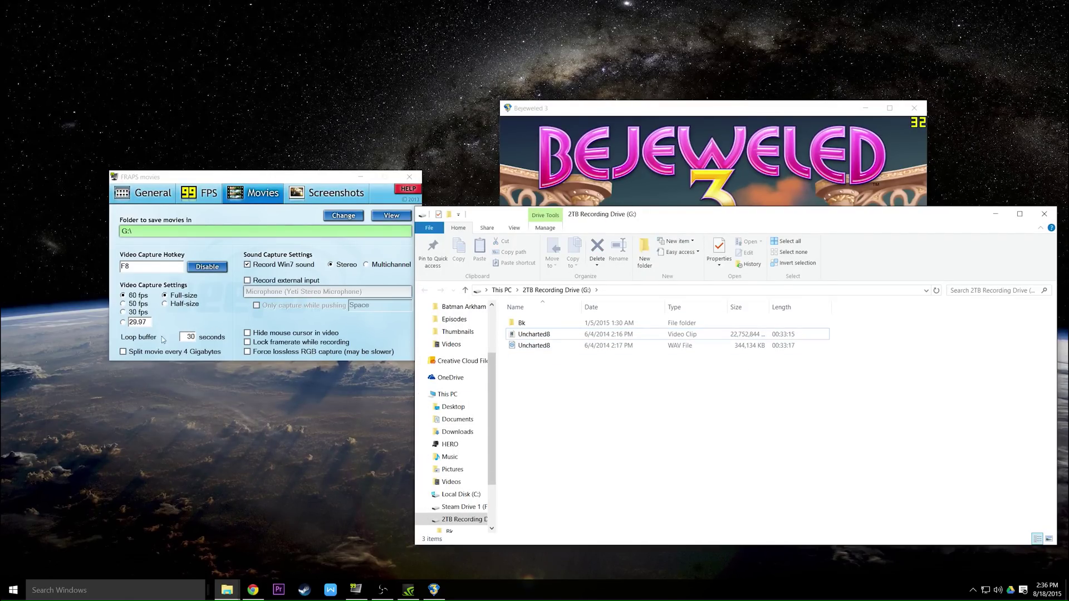
pyautogui.click(997, 216)
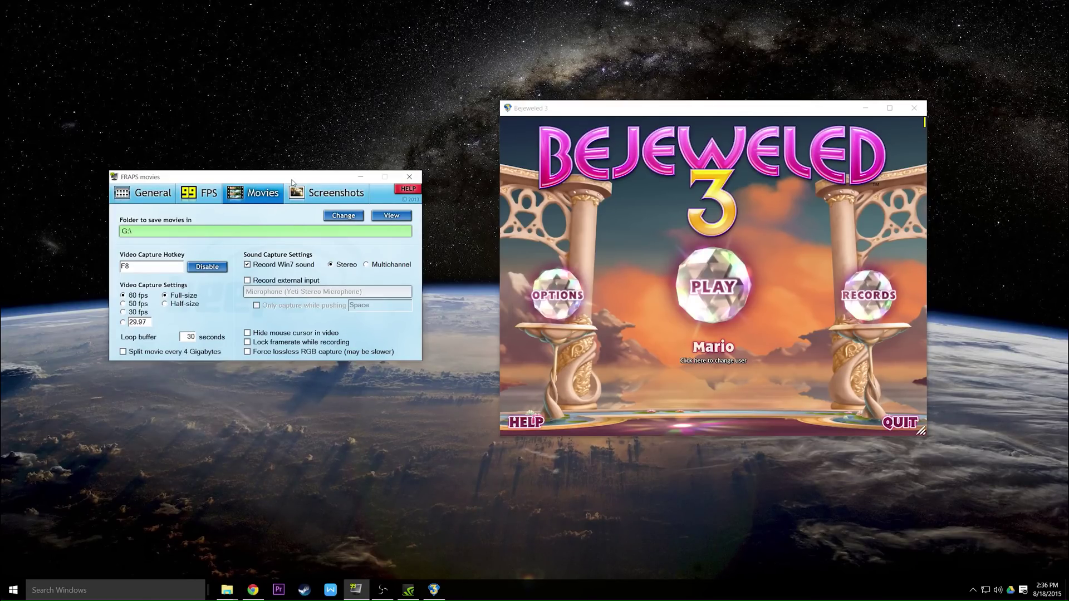
# Record Bejeweled 3 with the loop buffer, switch the buffering to a full recording, and stop it.
pyautogui.click(736, 108)
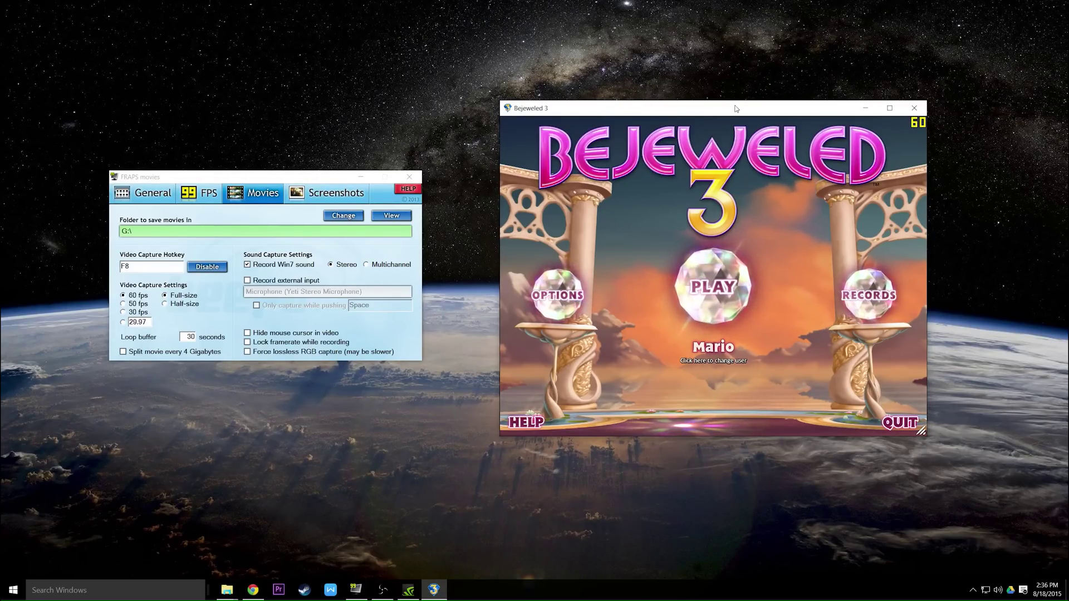
pyautogui.press('F8')
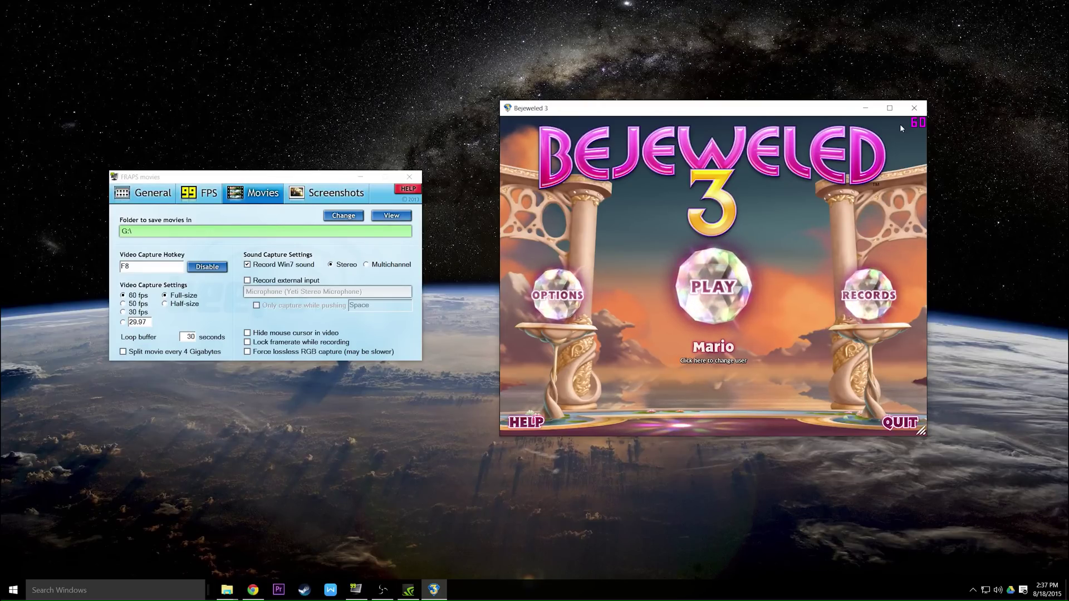
pyautogui.press('F8')
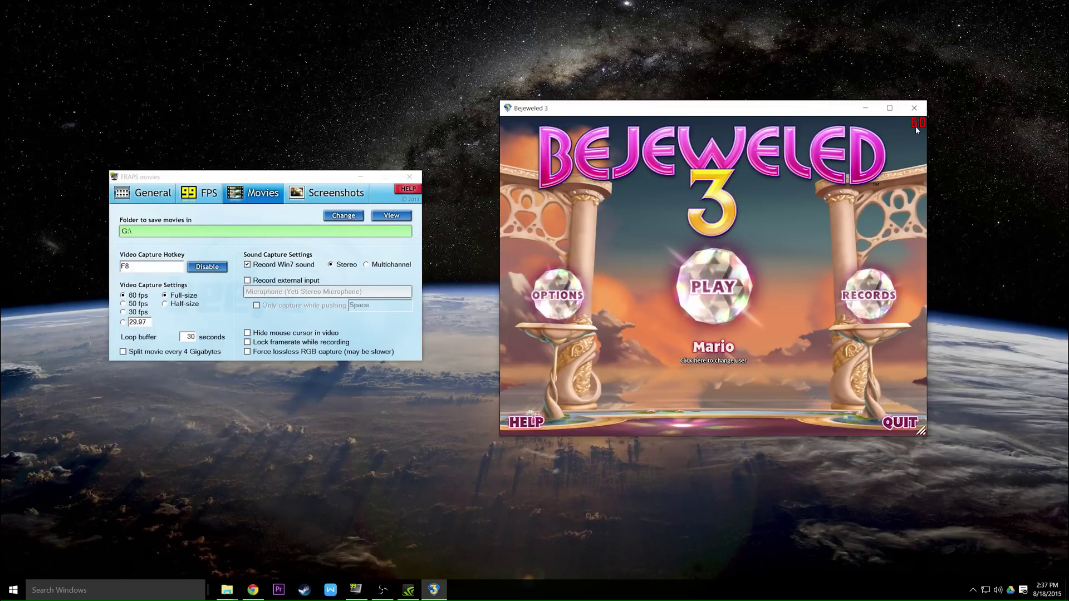
pyautogui.press('F8')
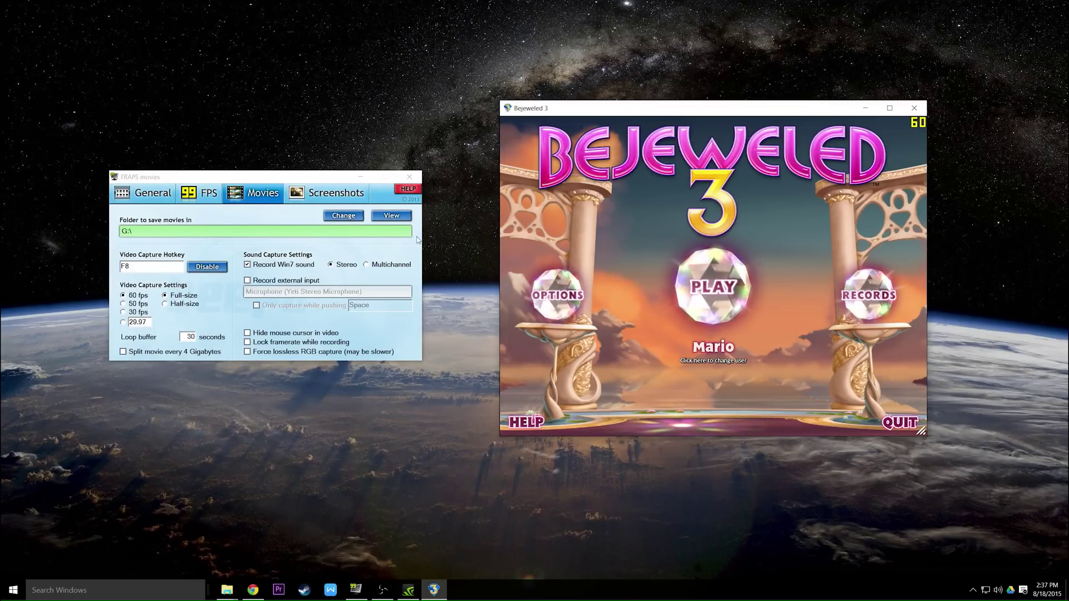
# Check the size and length of the new Bejeweled3 clip in the movie save folder, and close the folder.
pyautogui.click(391, 215)
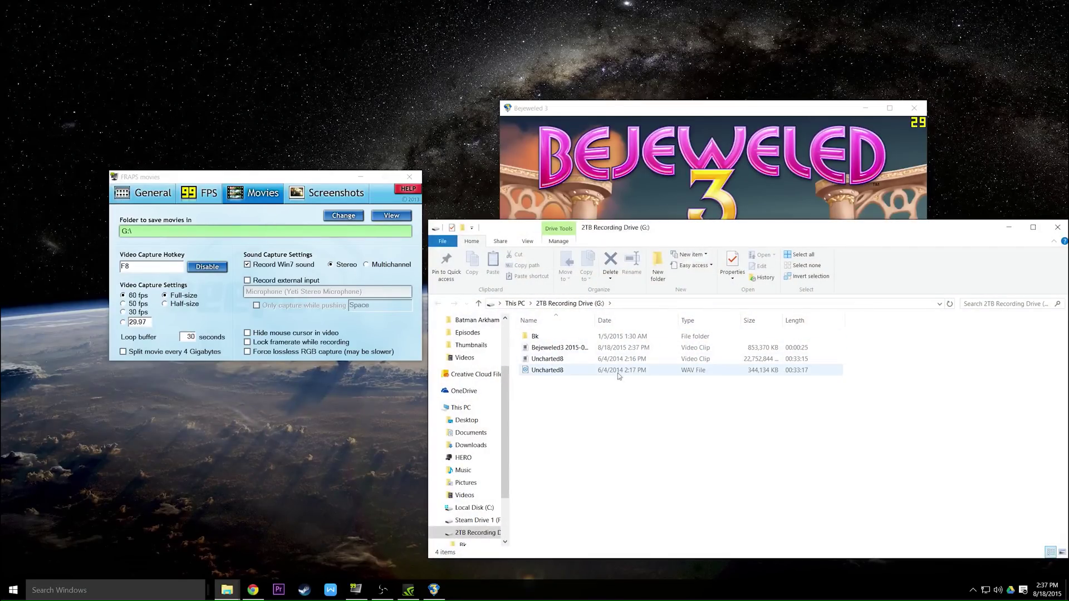
pyautogui.click(615, 348)
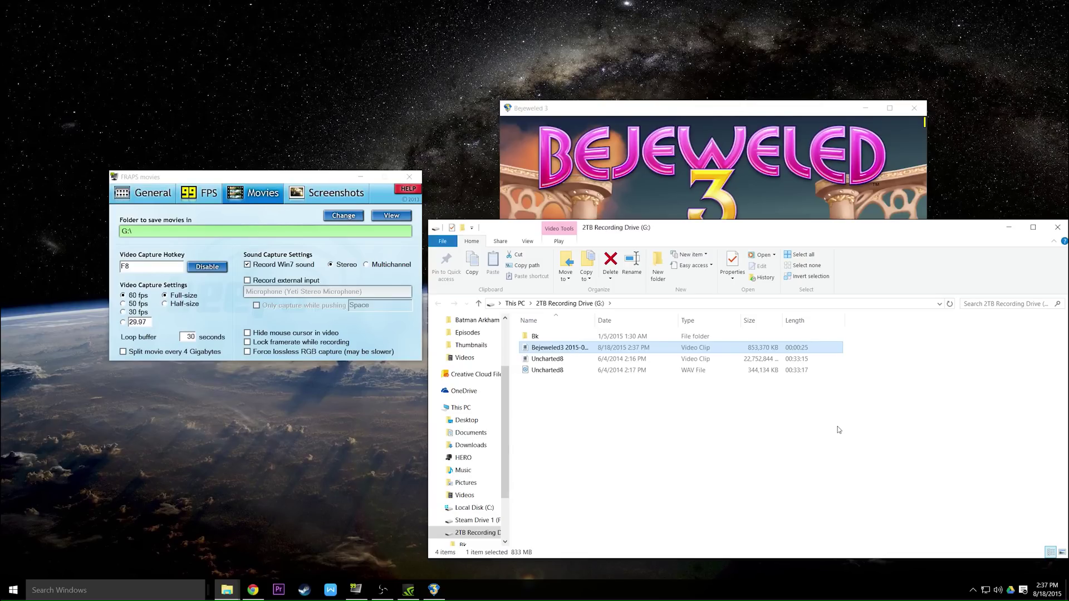
pyautogui.moveTo(837, 426); pyautogui.dragTo(646, 374)
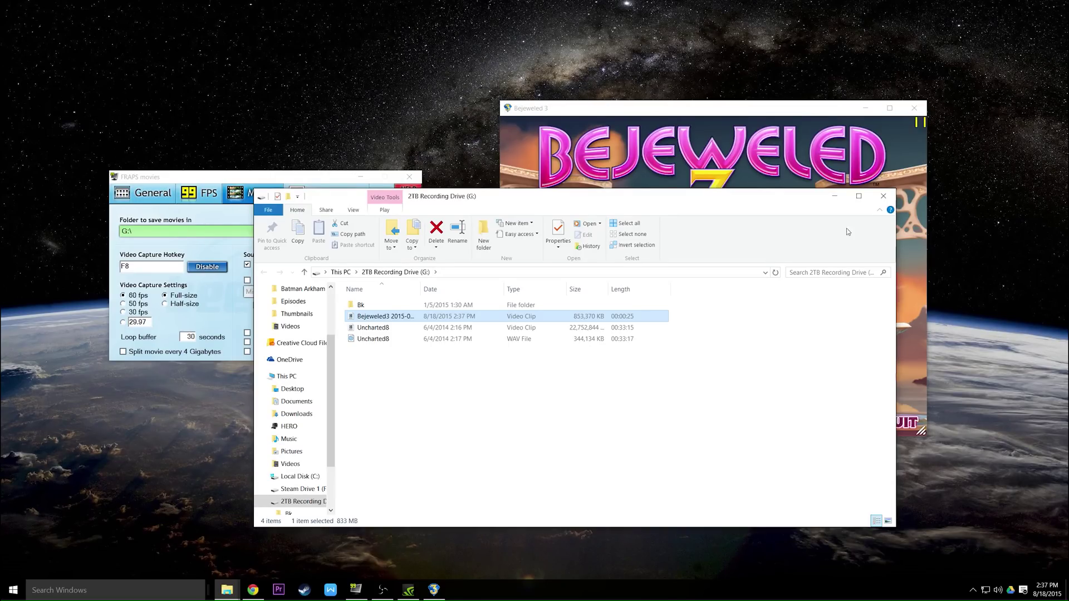
pyautogui.click(883, 196)
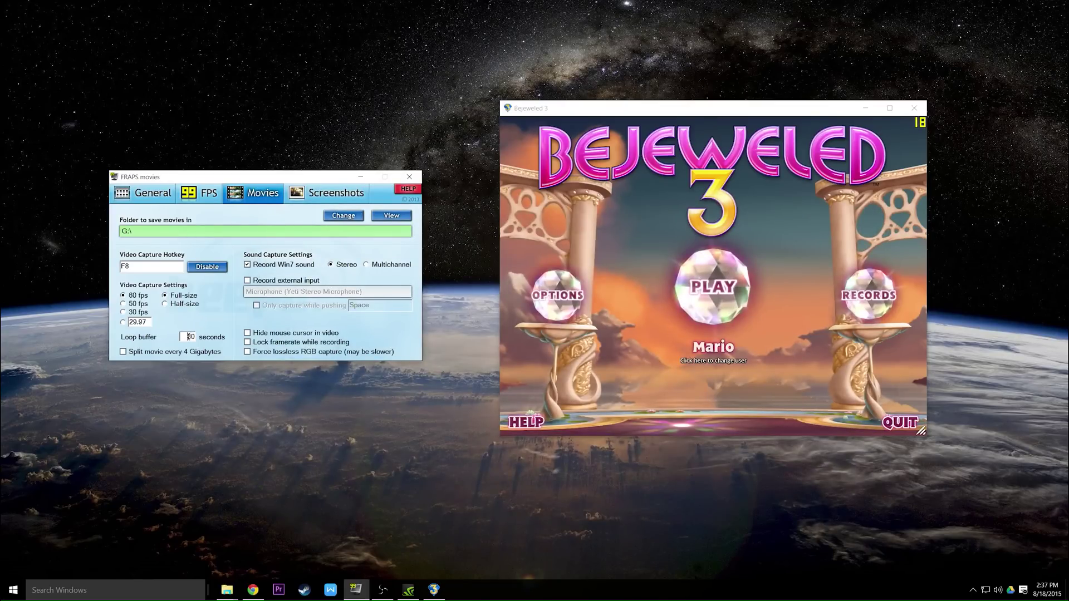
# Try a loop buffer length of 60 seconds.
pyautogui.doubleClick(191, 337)
pyautogui.write('60')
# Close Bejeweled 3 and move the Fraps window to the middle of the desktop.
pyautogui.click(913, 108)
pyautogui.moveTo(296, 253); pyautogui.dragTo(587, 254)
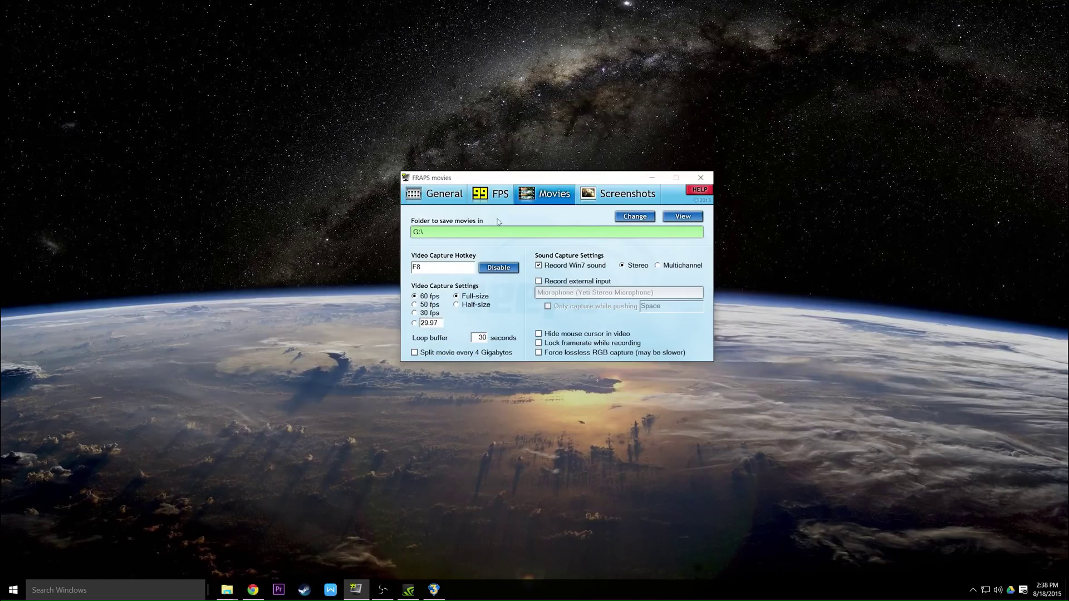
# Review the General and FPS settings of Fraps, and return to the Movies settings.
pyautogui.click(440, 195)
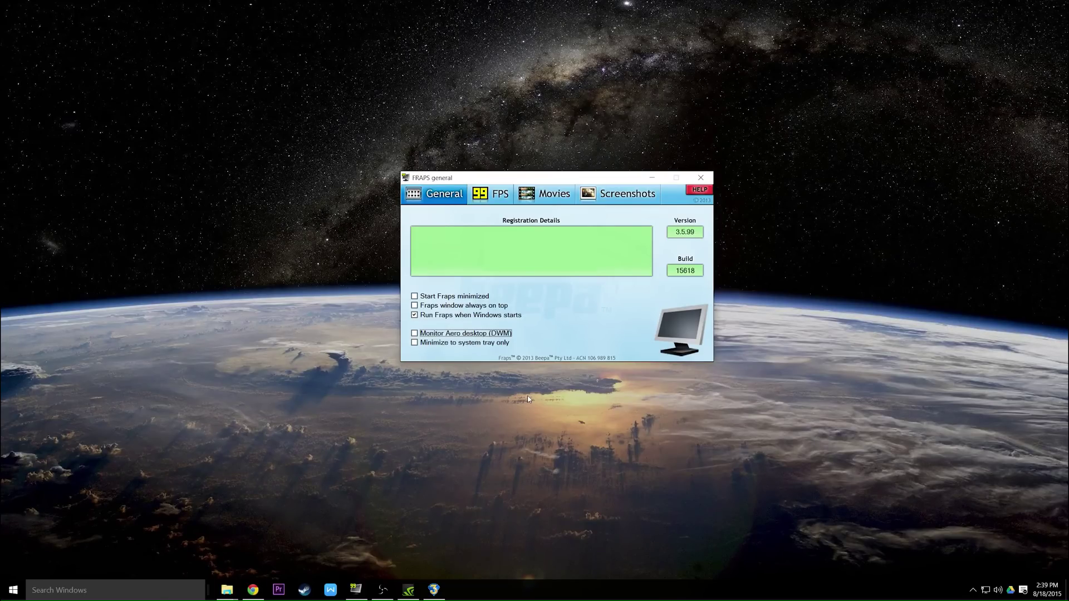
pyautogui.click(491, 193)
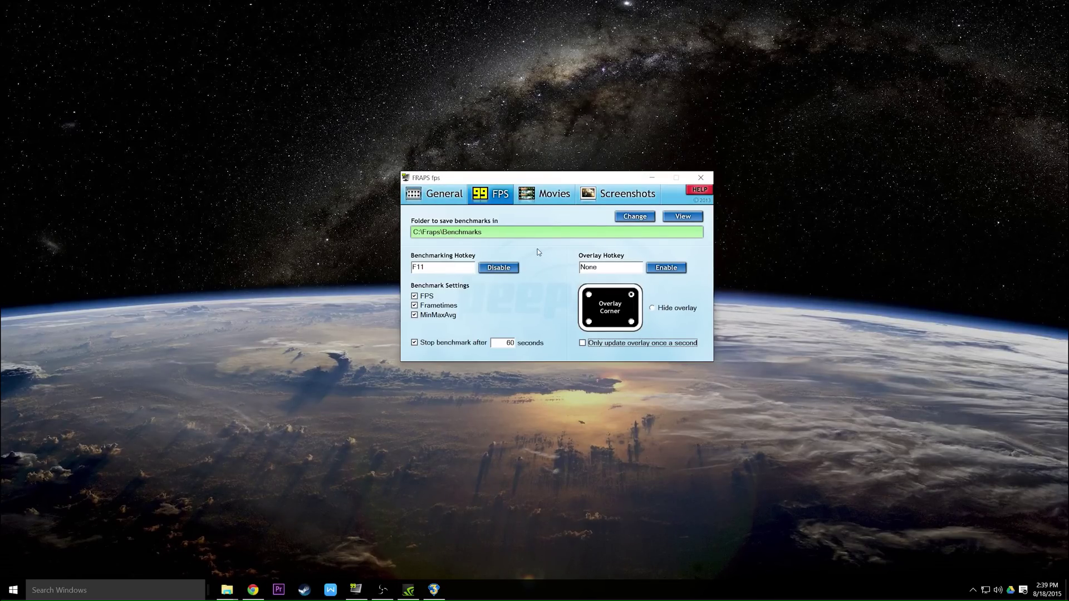
pyautogui.click(546, 193)
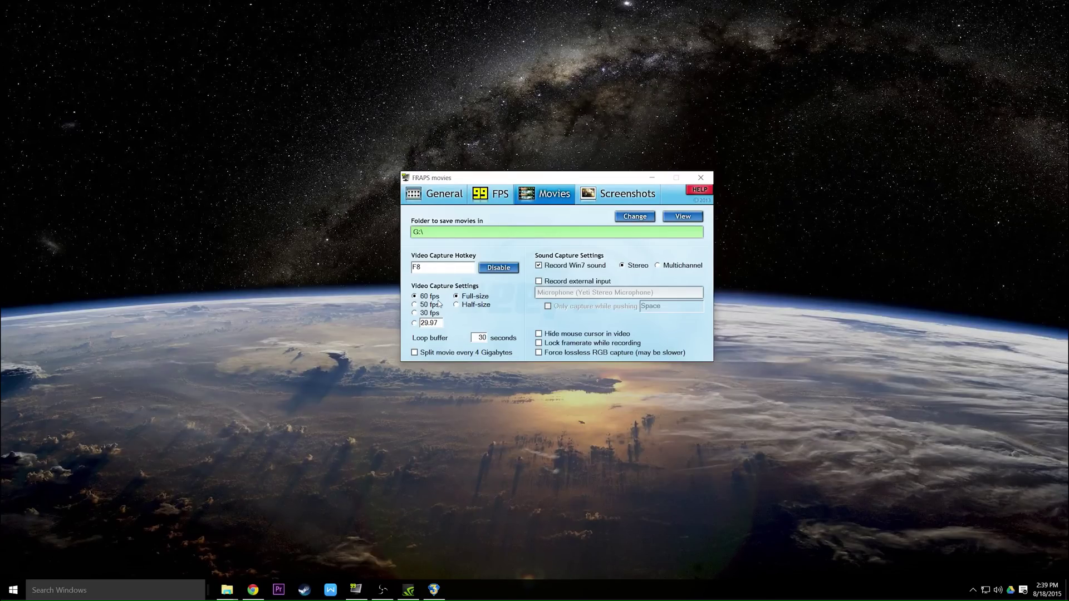
# Try the 30 fps and custom frame rates, half-size capture and 4 Gigabyte splitting, restoring 60 fps, full-size and no splitting.
pyautogui.click(429, 313)
pyautogui.click(414, 323)
pyautogui.doubleClick(437, 323)
pyautogui.click(427, 299)
pyautogui.click(482, 306)
pyautogui.click(486, 298)
pyautogui.click(471, 355)
pyautogui.click(474, 356)
# Open the Windows playback devices beside the Fraps window and show the disabled devices in the list.
pyautogui.moveTo(580, 271); pyautogui.dragTo(376, 283)
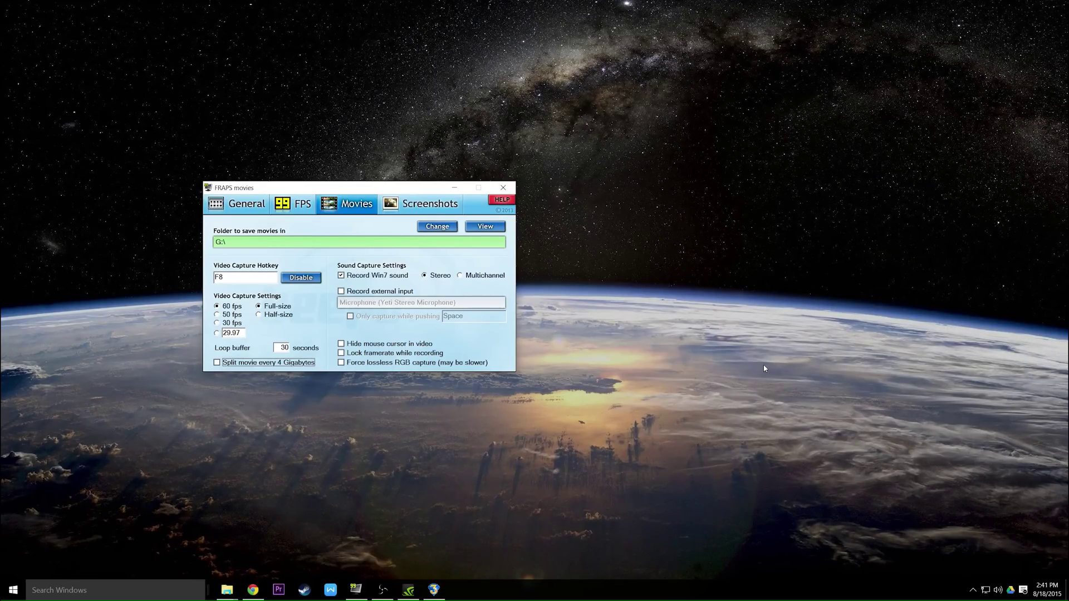
pyautogui.rightClick(998, 591)
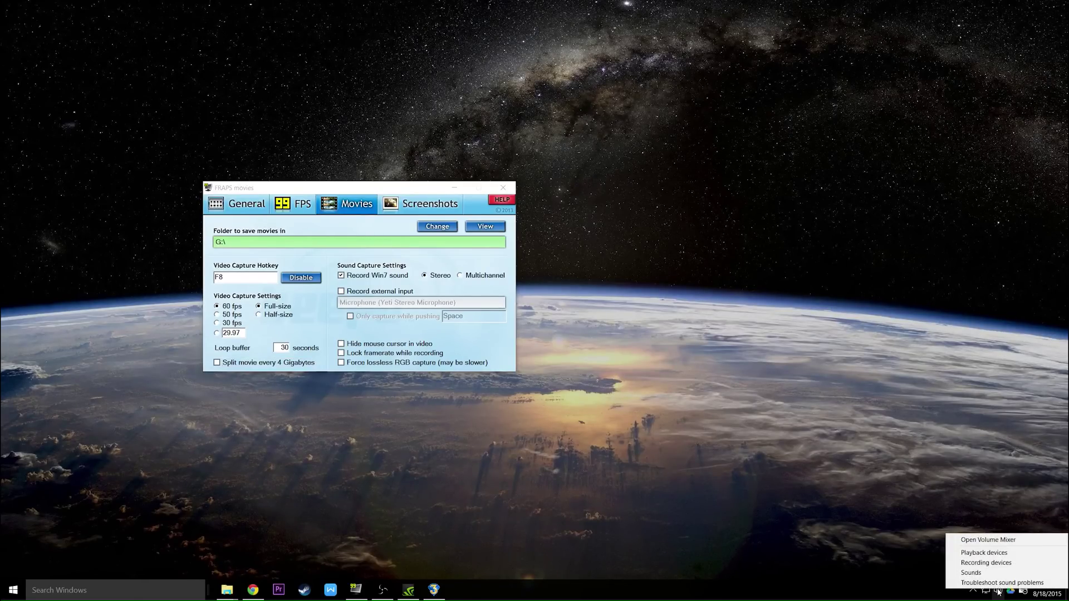
pyautogui.click(988, 554)
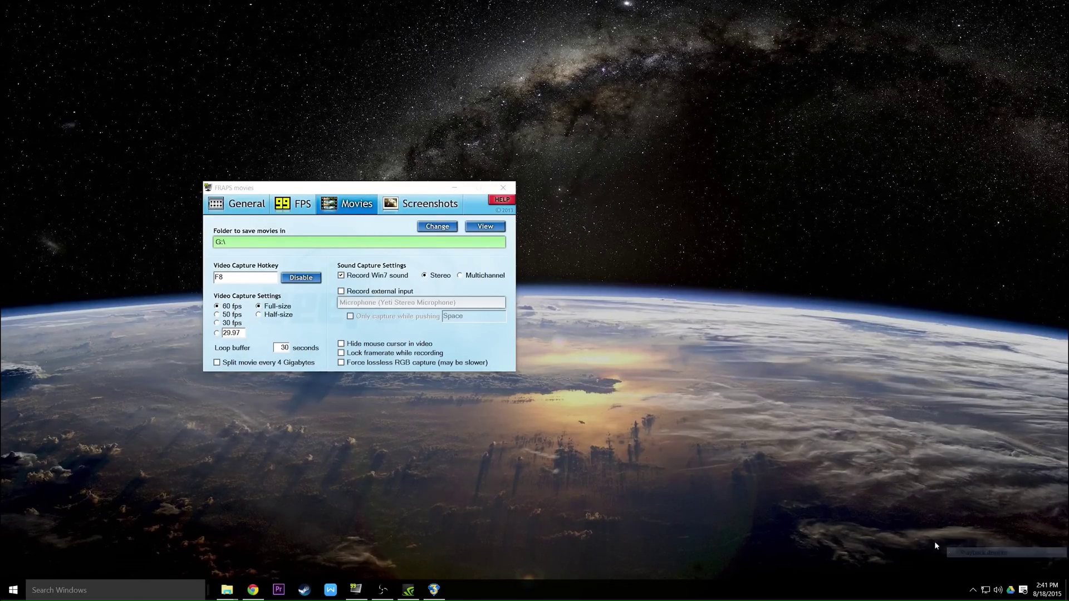
pyautogui.moveTo(148, 88); pyautogui.dragTo(618, 179)
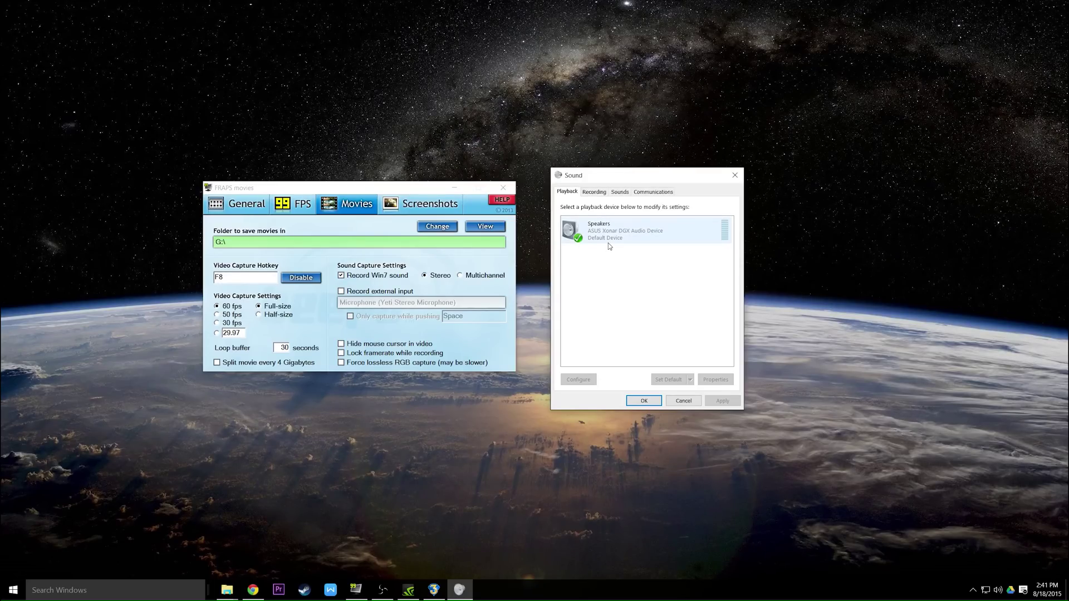
pyautogui.rightClick(606, 279)
pyautogui.click(621, 288)
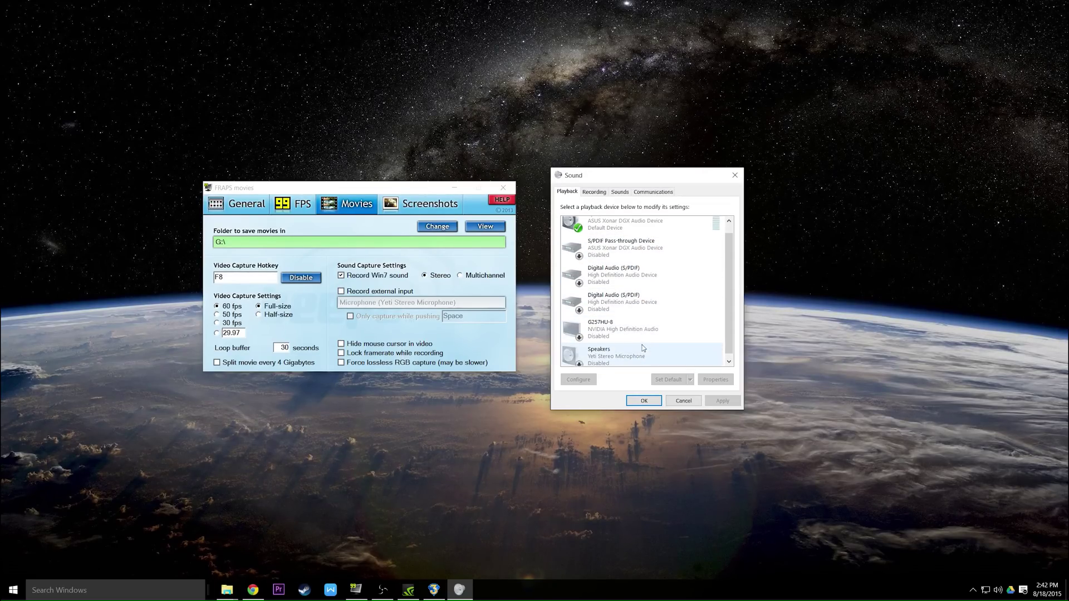
# Look through the list of playback devices and hide the disabled ones.
pyautogui.scroll(1, 613, 250)
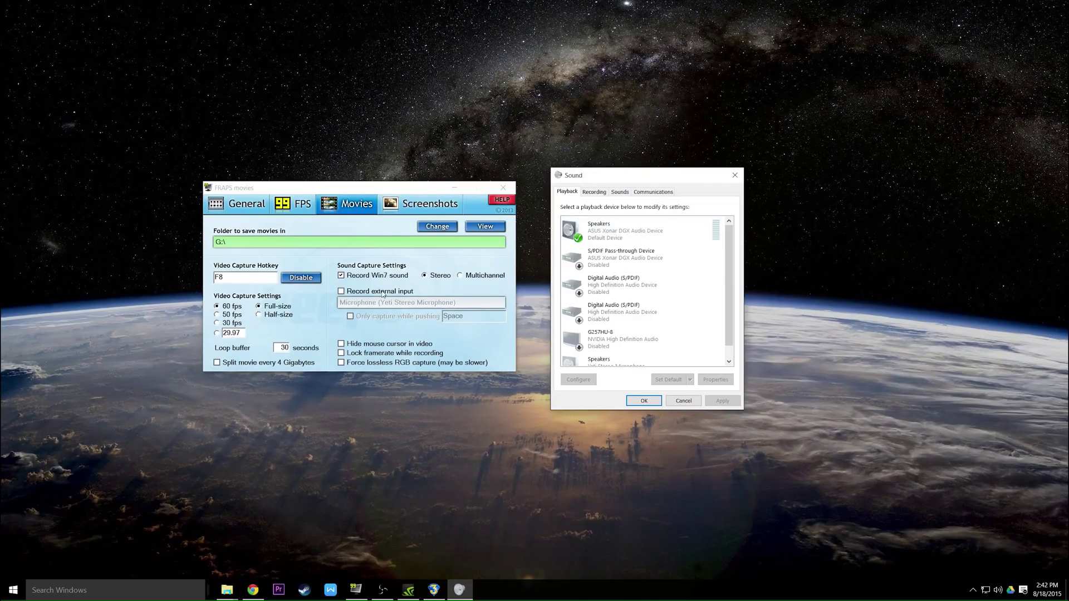
pyautogui.scroll(-1, 640, 311)
pyautogui.click(628, 308)
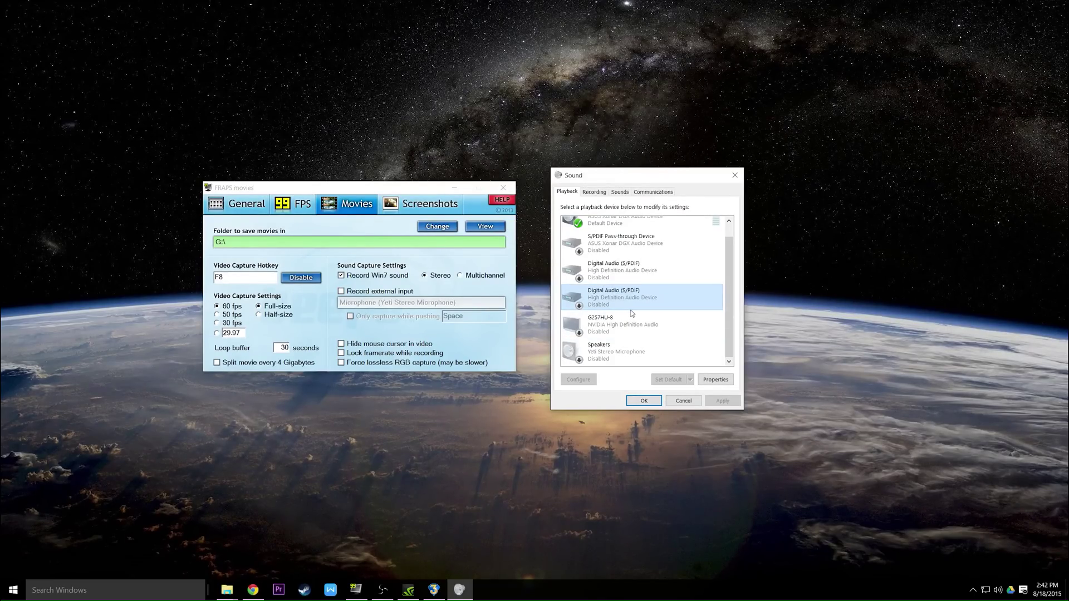
pyautogui.scroll(1, 632, 310)
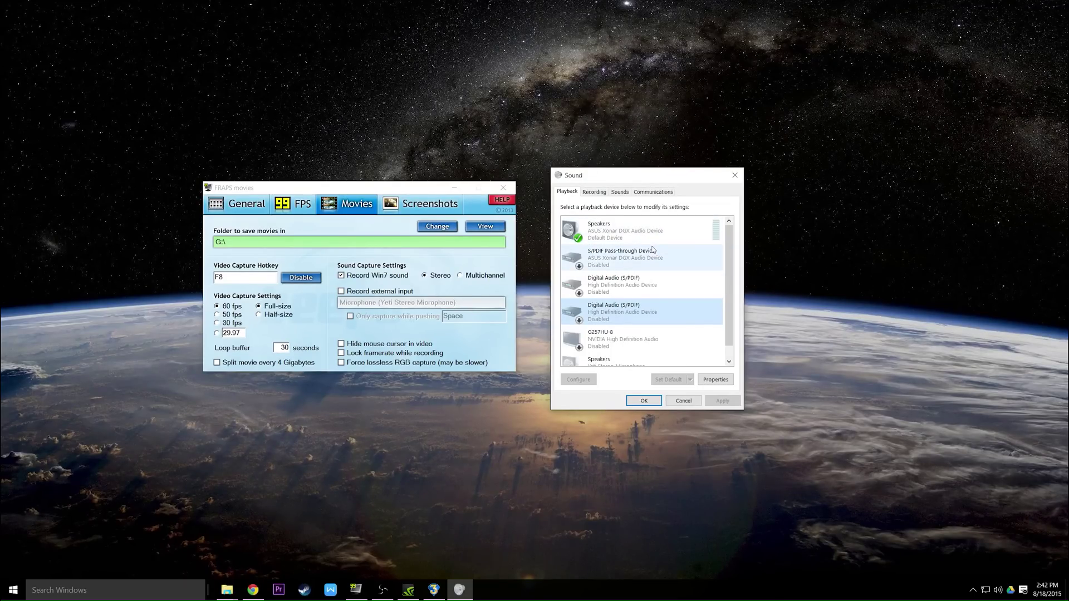
pyautogui.rightClick(663, 265)
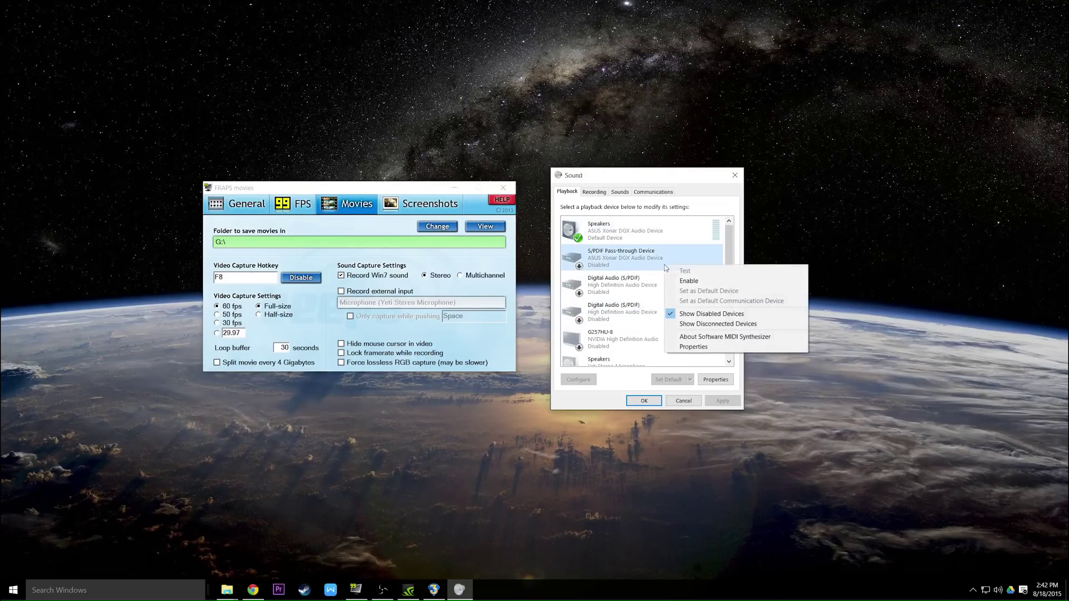
pyautogui.click(695, 313)
# View the options of the default Speakers, and show the disabled playback devices once more before hiding them again.
pyautogui.rightClick(601, 271)
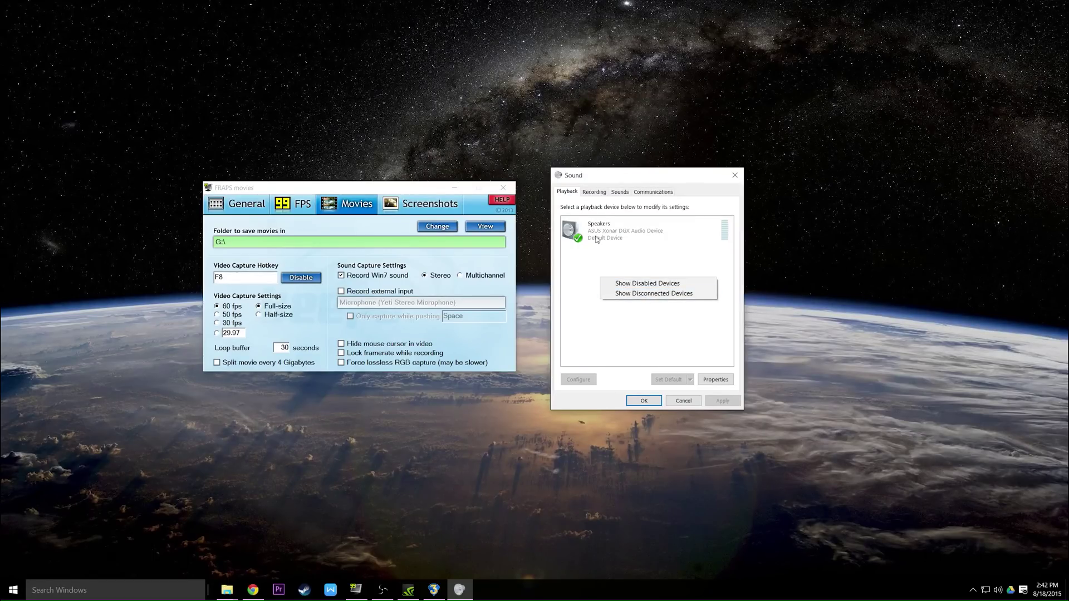
pyautogui.click(607, 239)
pyautogui.rightClick(597, 237)
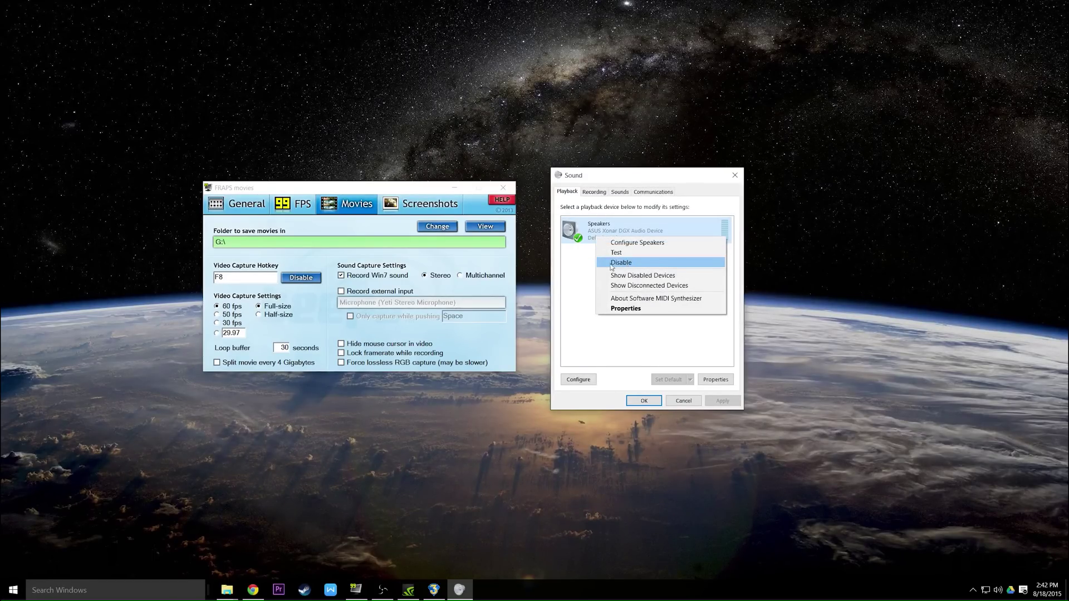
pyautogui.click(586, 270)
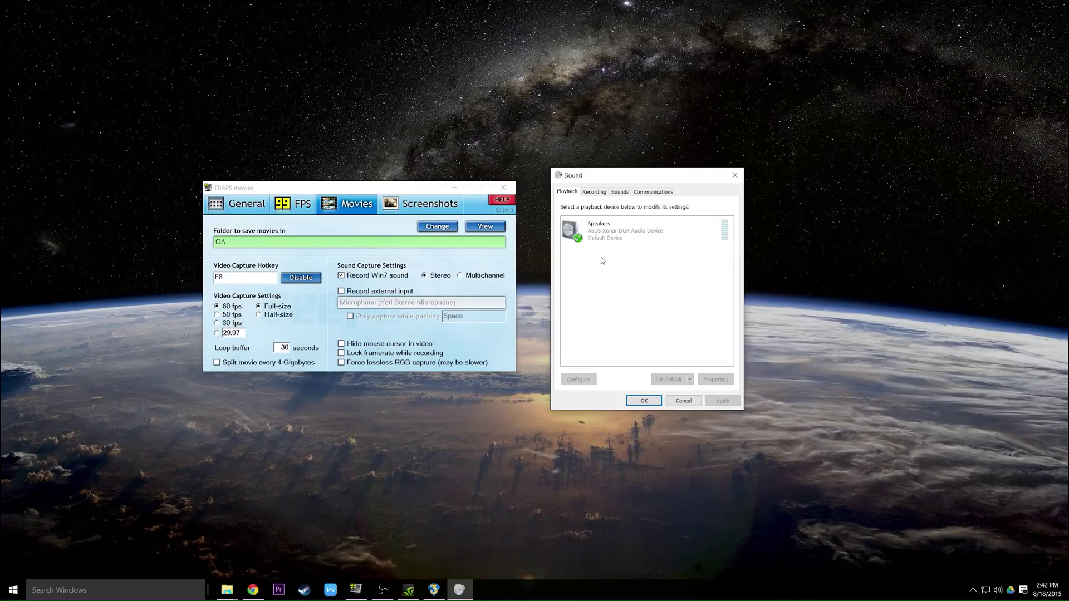
pyautogui.rightClick(602, 257)
pyautogui.click(631, 266)
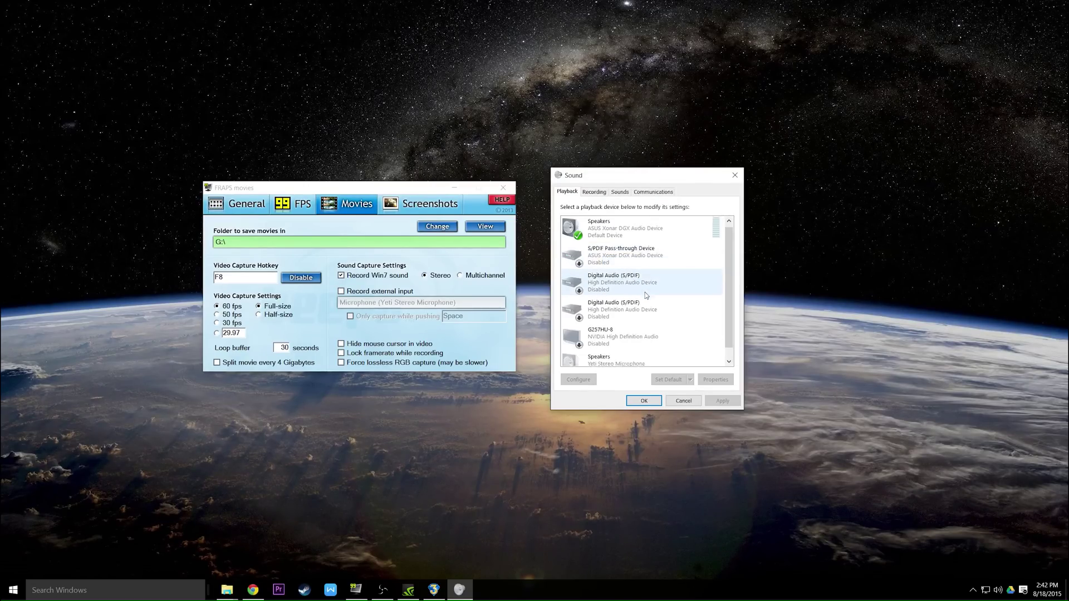
pyautogui.rightClick(671, 260)
pyautogui.click(693, 309)
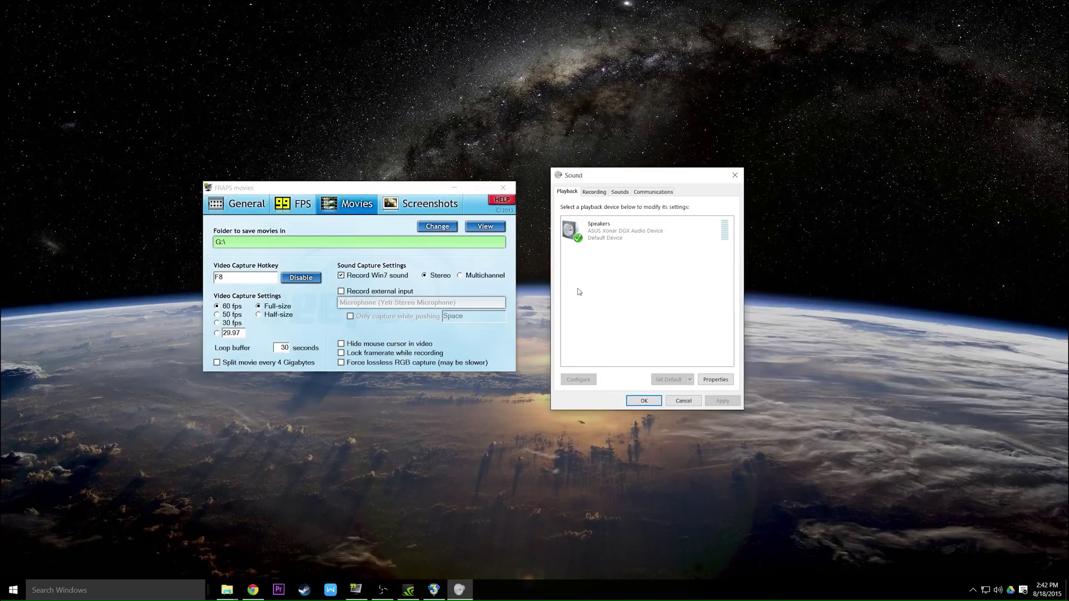
# Turn on external input recording in Fraps, check it against the Windows recording devices, and turn it off again.
pyautogui.click(340, 291)
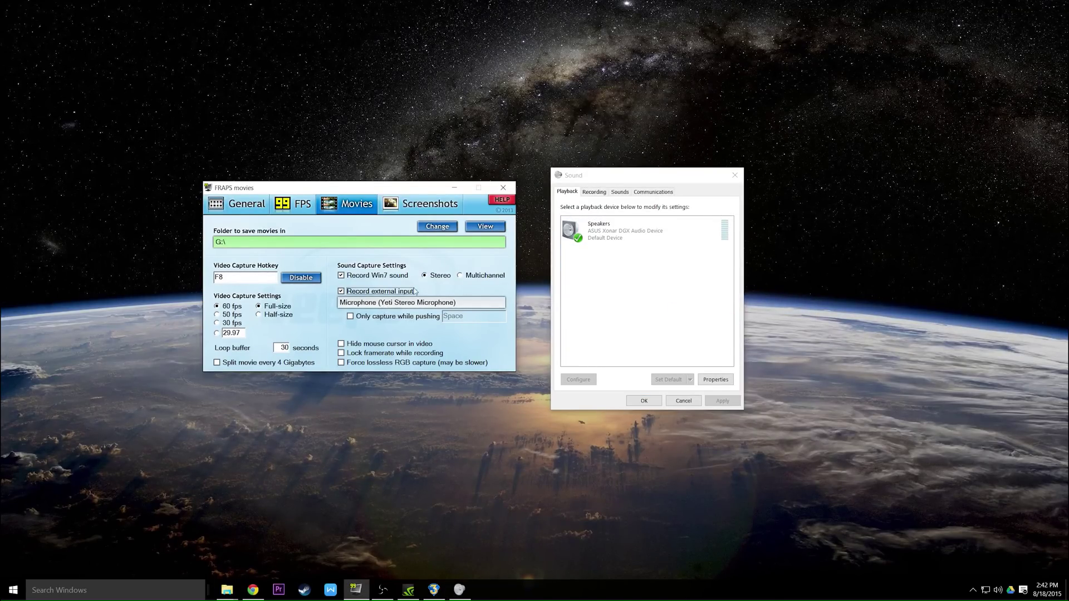
pyautogui.click(594, 192)
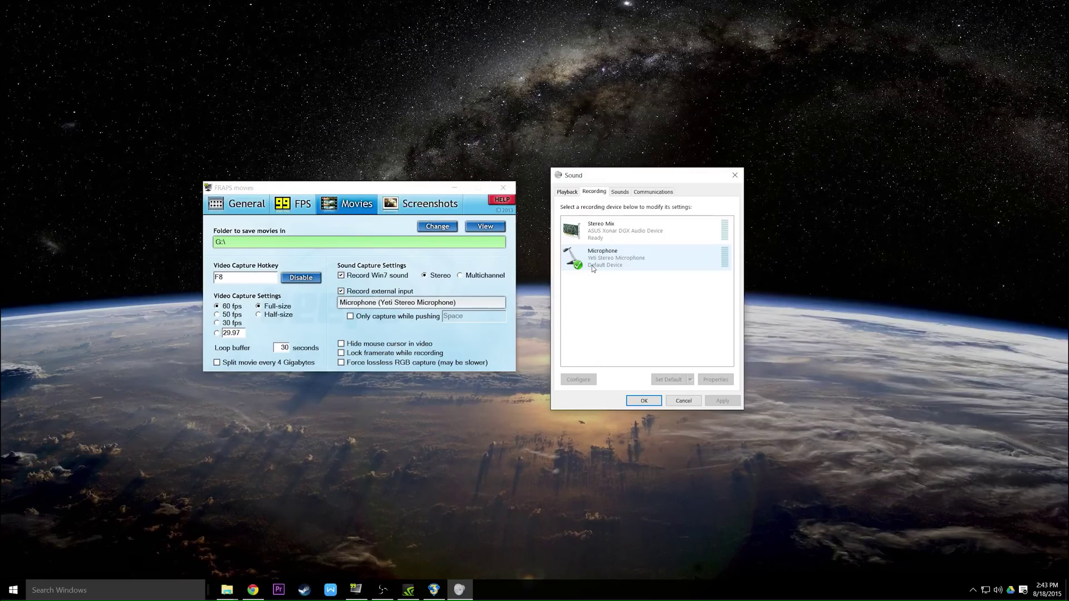
pyautogui.click(356, 291)
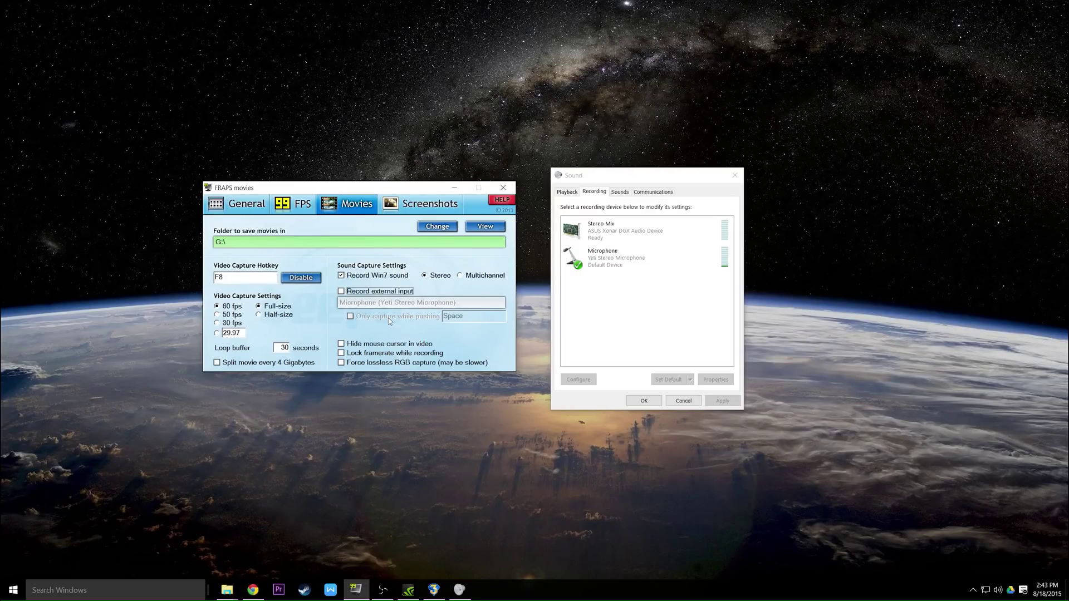
# Try external input recording with capture only while pushing Space, and switch both options off again.
pyautogui.click(340, 292)
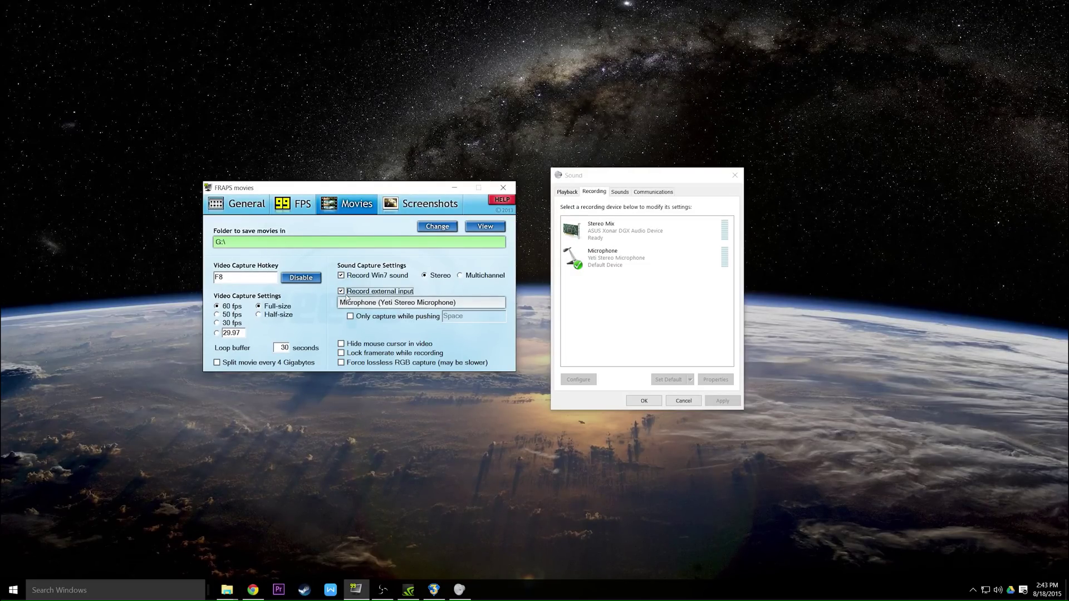
pyautogui.click(350, 318)
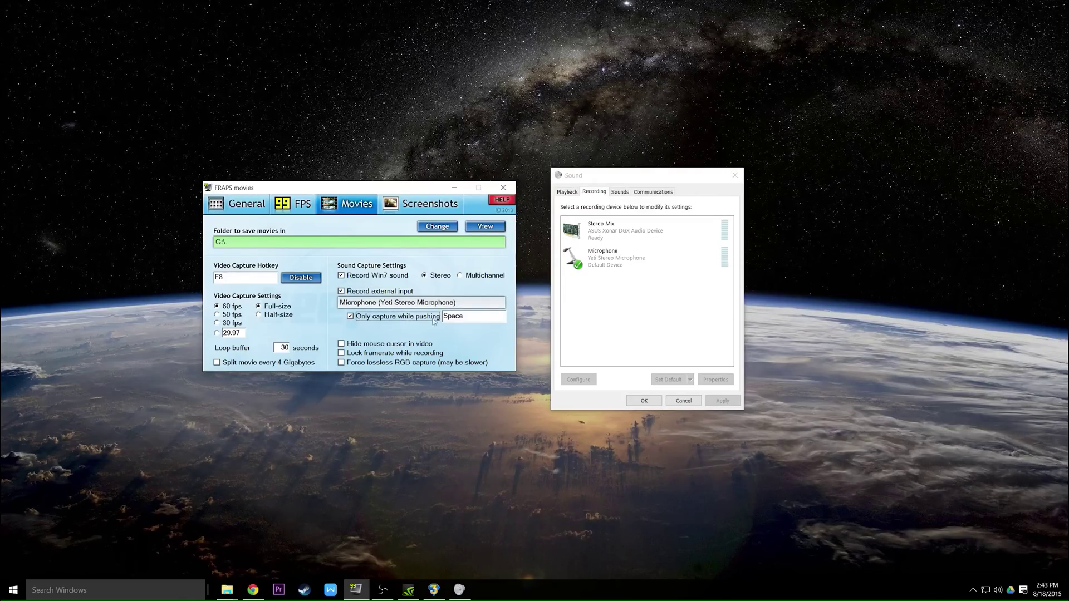
pyautogui.click(349, 316)
pyautogui.click(341, 291)
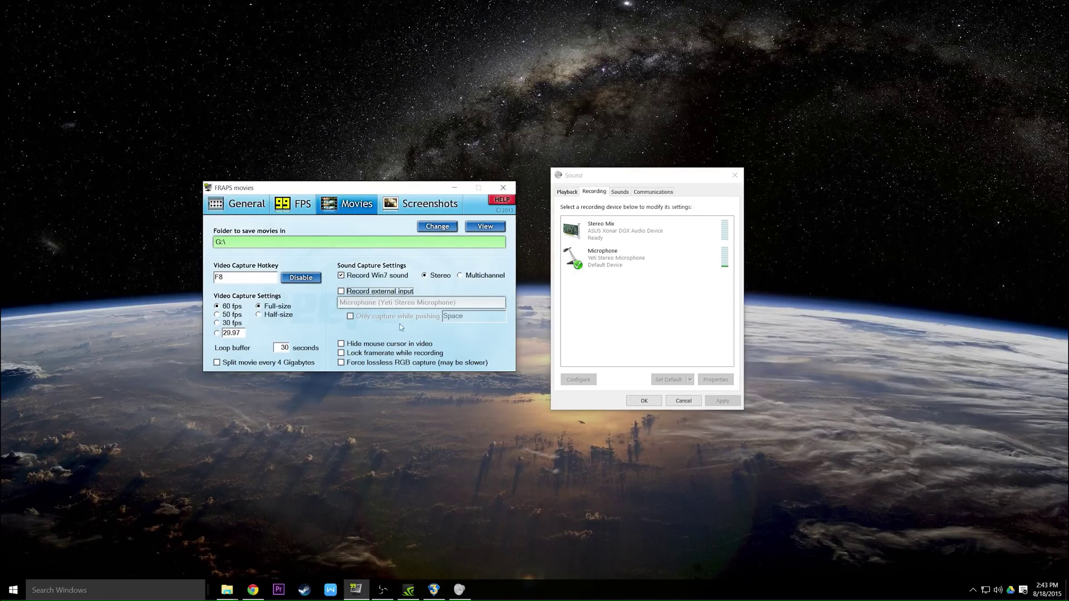
# Show the Fraps Screenshots settings, close the Windows Sound dialog and move the Fraps window to the middle of the desktop.
pyautogui.click(408, 205)
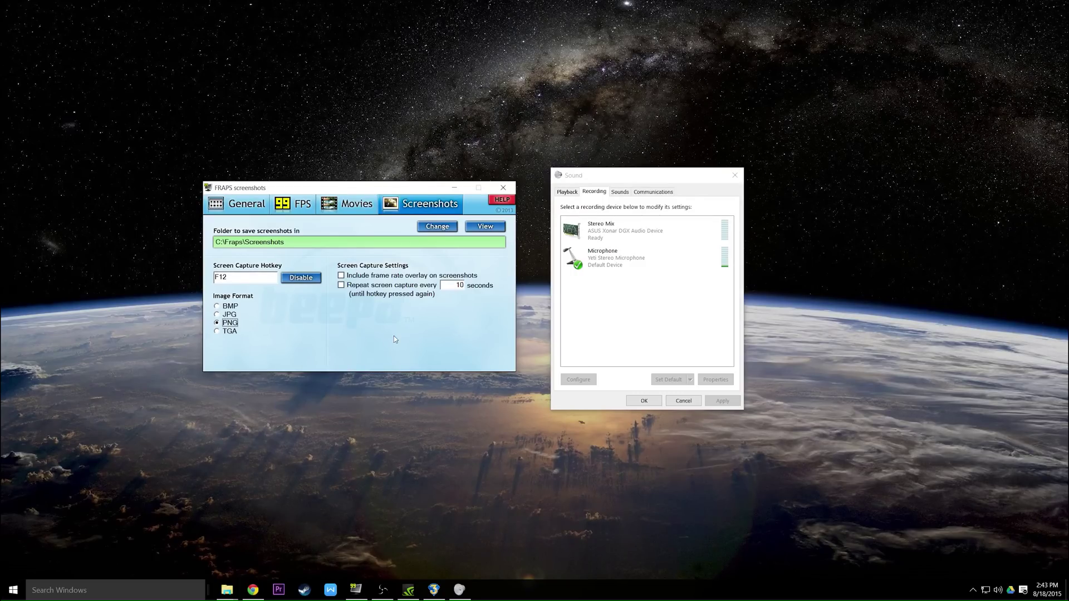
pyautogui.click(735, 174)
pyautogui.moveTo(397, 188); pyautogui.dragTo(541, 188)
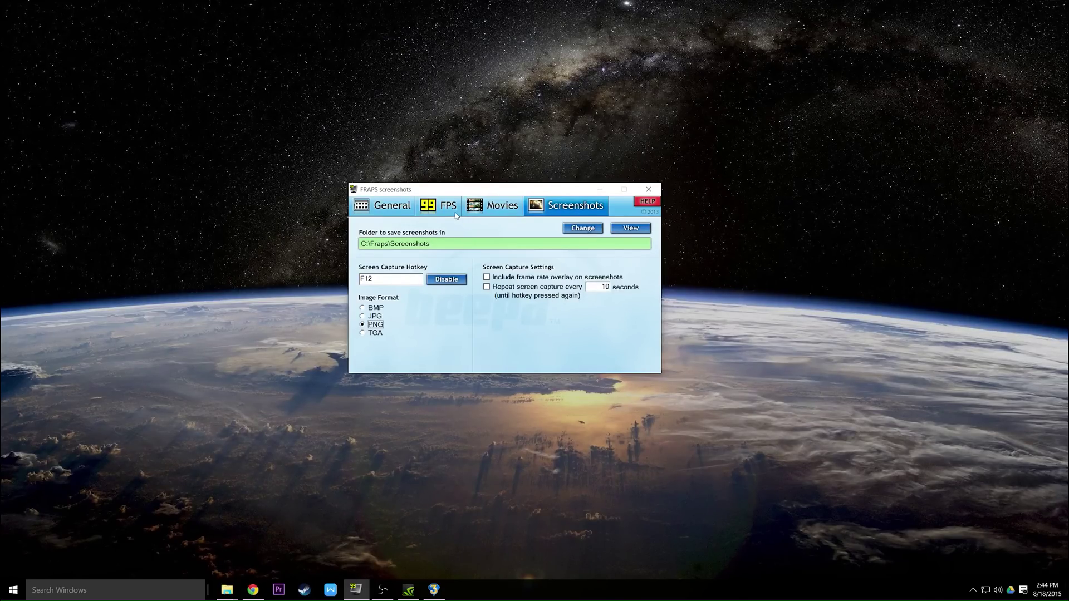
# Show the Fraps FPS settings, record a short movie of the Bejeweled 3 title screen and minimize the game.
pyautogui.click(487, 209)
pyautogui.click(437, 207)
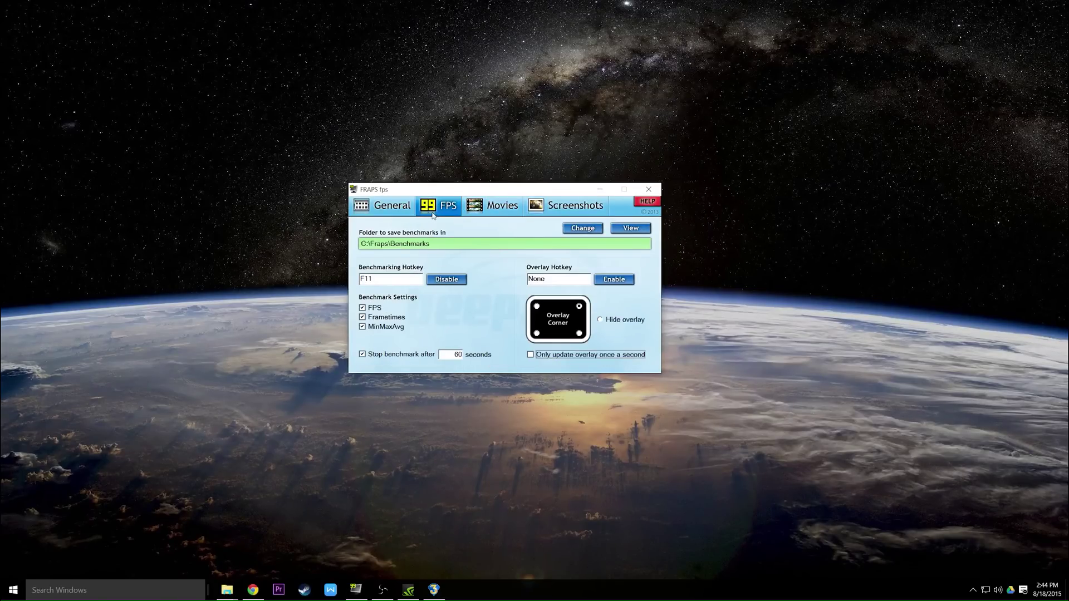
pyautogui.click(434, 589)
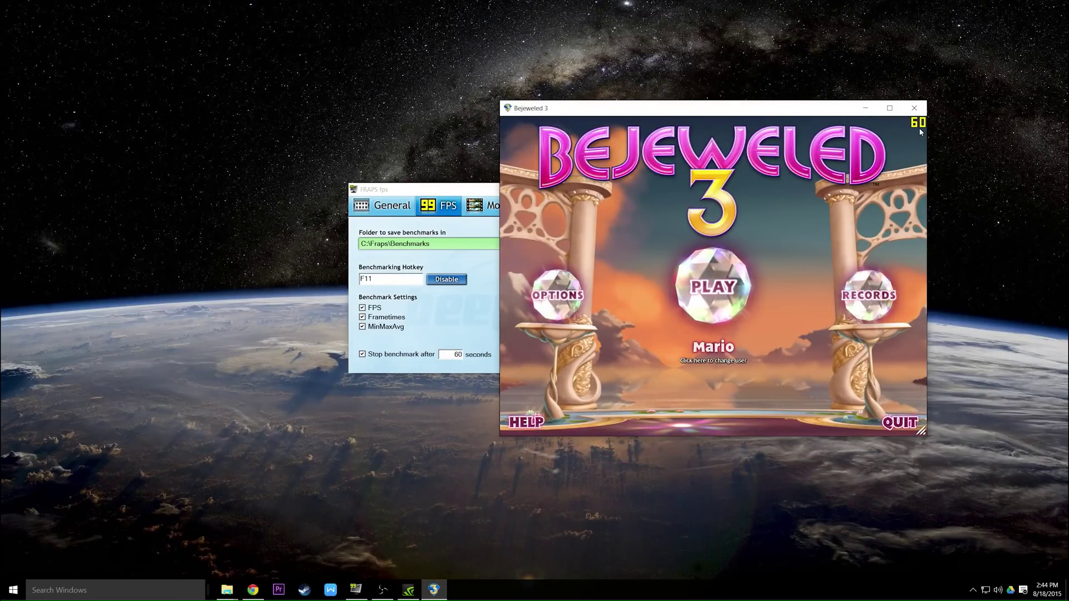
pyautogui.press('F11')
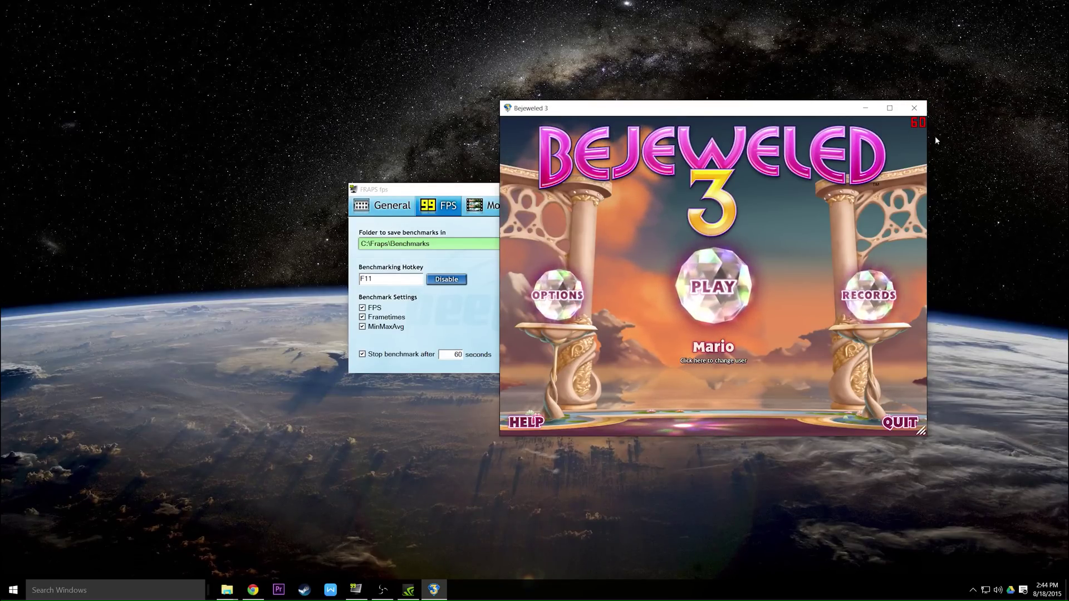
pyautogui.press('F11')
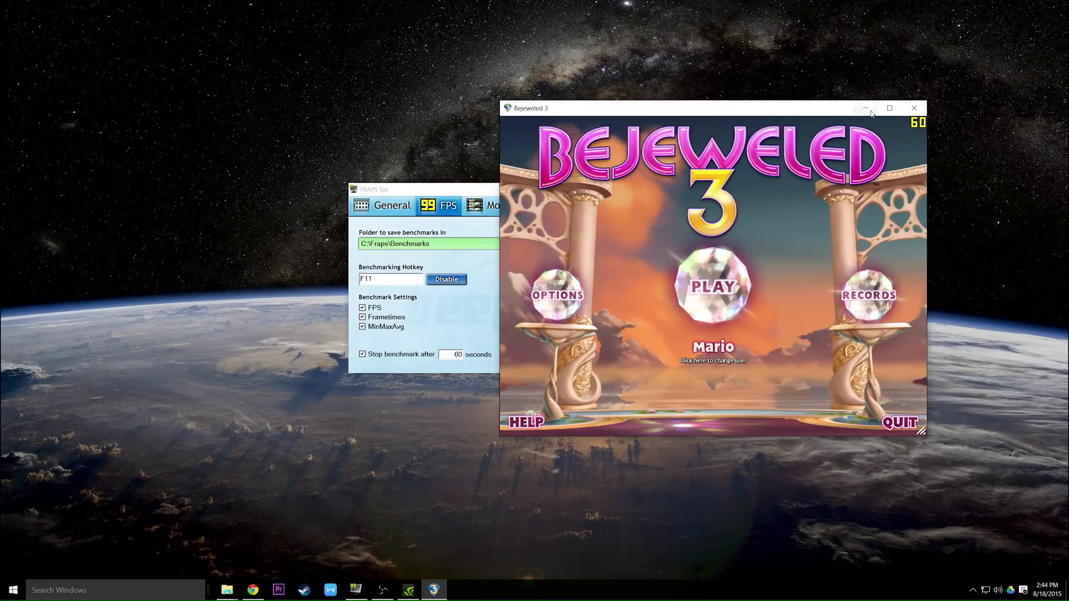
pyautogui.hotkey('alt', 'F4')
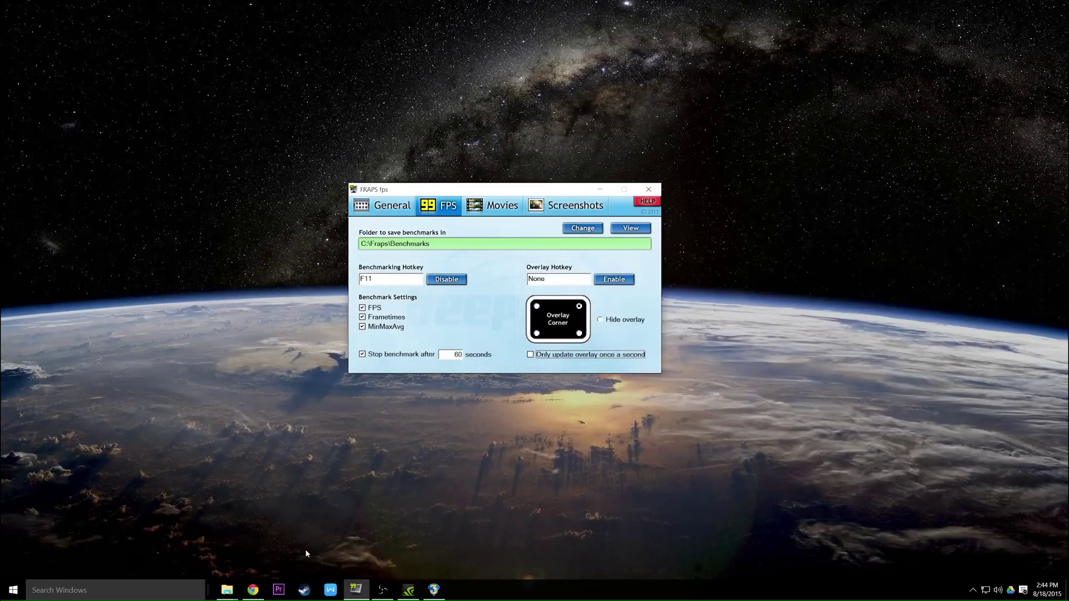
# Switch to Chrome and view the Fraps members area, the Bandicam site and the Open Broadcaster Software site.
pyautogui.click(253, 590)
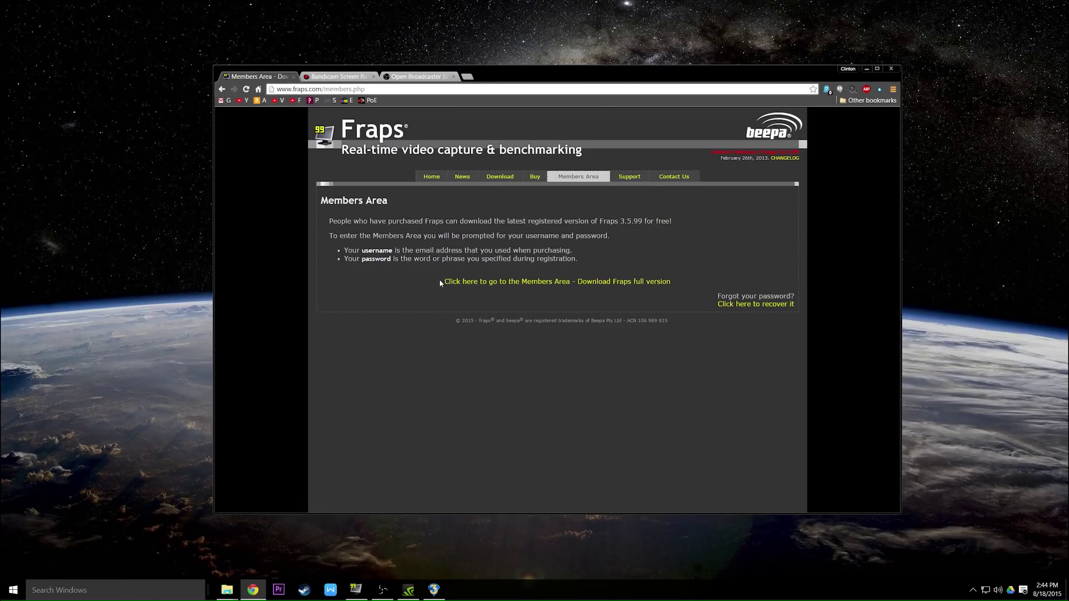
pyautogui.click(329, 77)
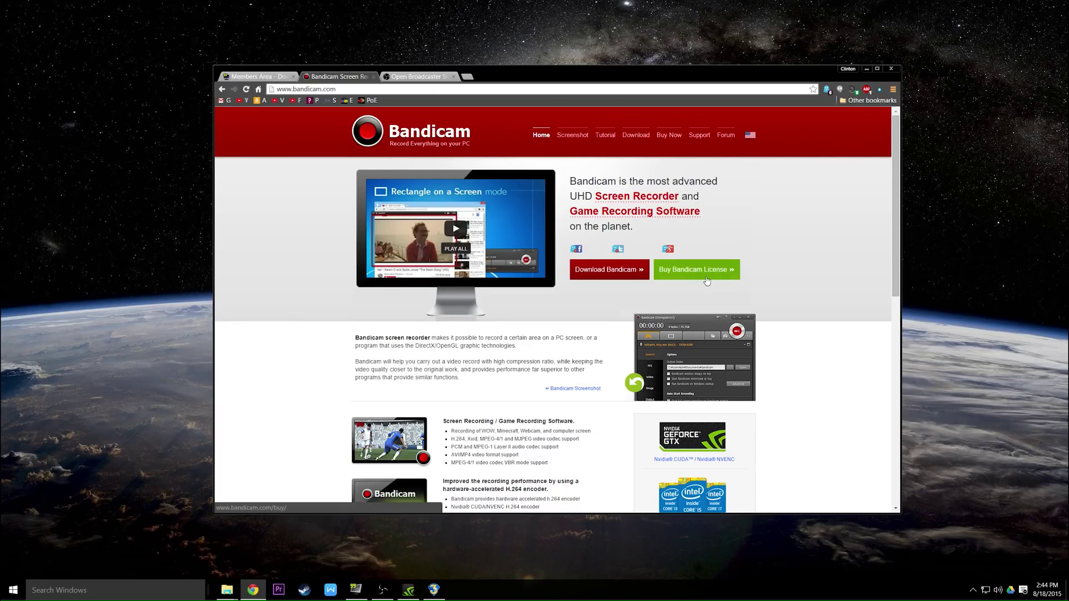
pyautogui.click(409, 79)
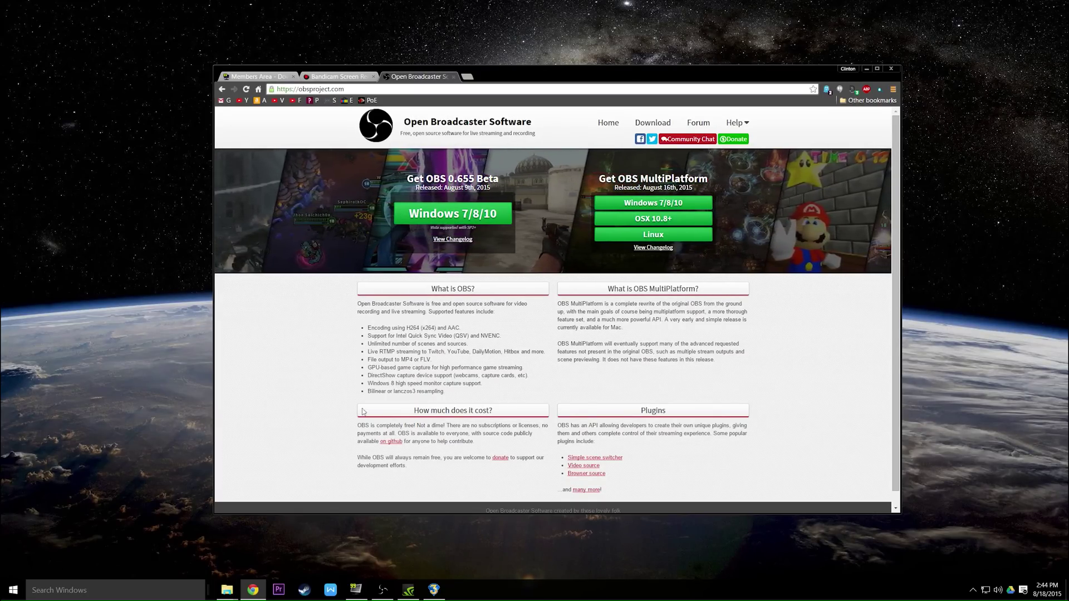
# Switch to NVIDIA GeForce Experience, view the ShadowPlay recording window, close it and minimize GeForce Experience.
pyautogui.click(408, 590)
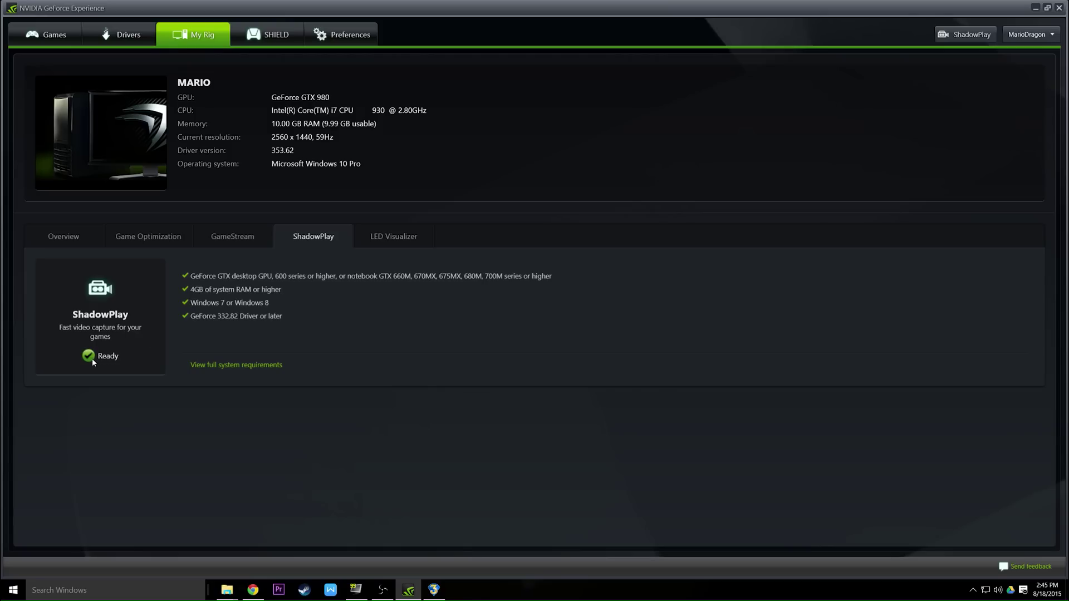
pyautogui.click(954, 38)
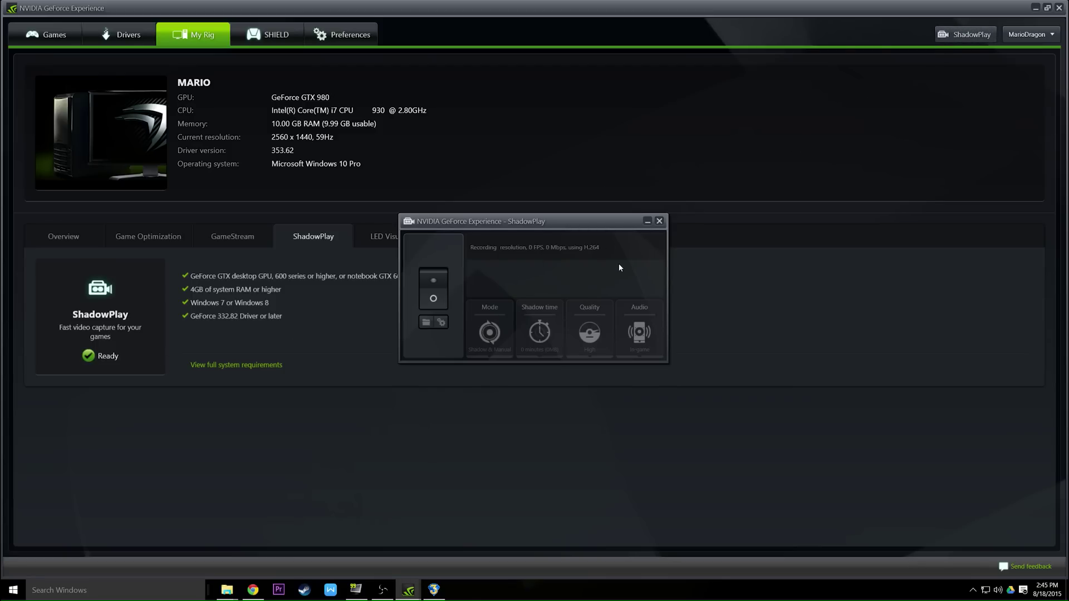
pyautogui.click(660, 221)
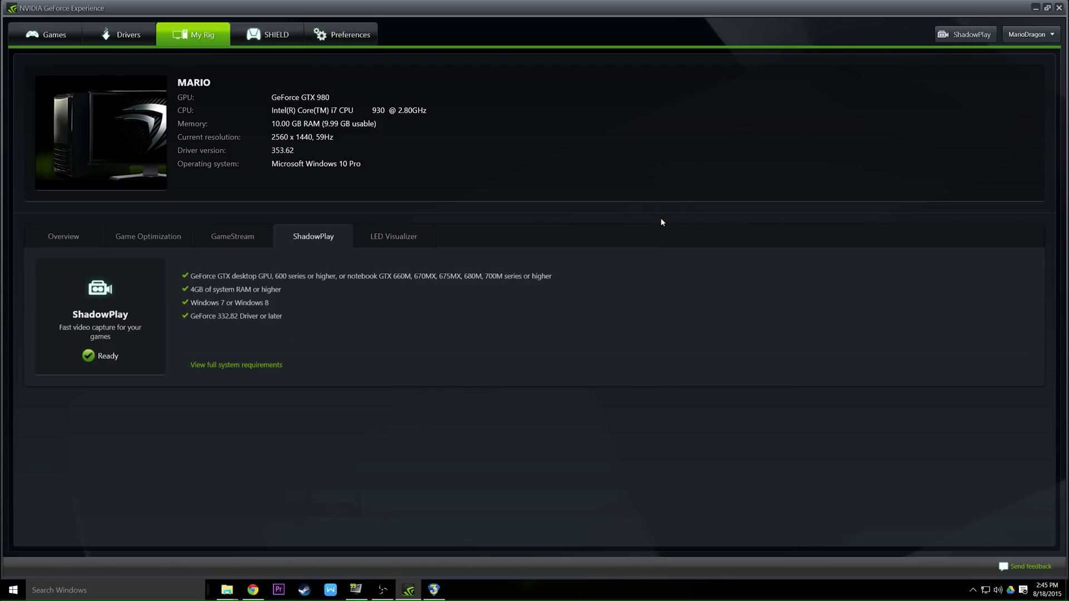
pyautogui.click(1036, 7)
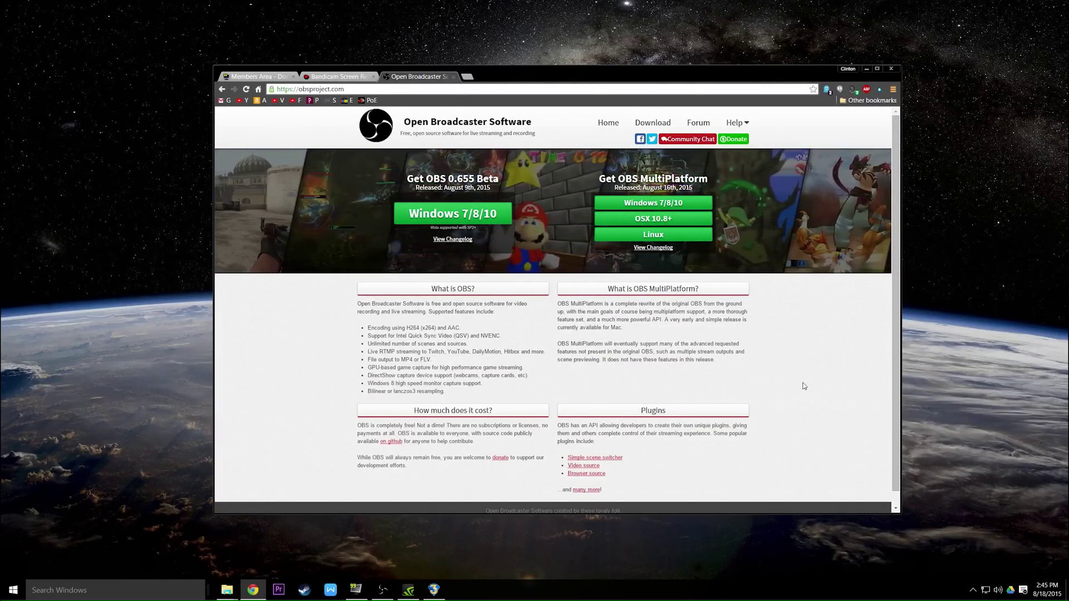
# Return to the Fraps members page and open the 2TB Recording Drive (G:) to examine the first Bejeweled3 clip's file size.
pyautogui.click(240, 78)
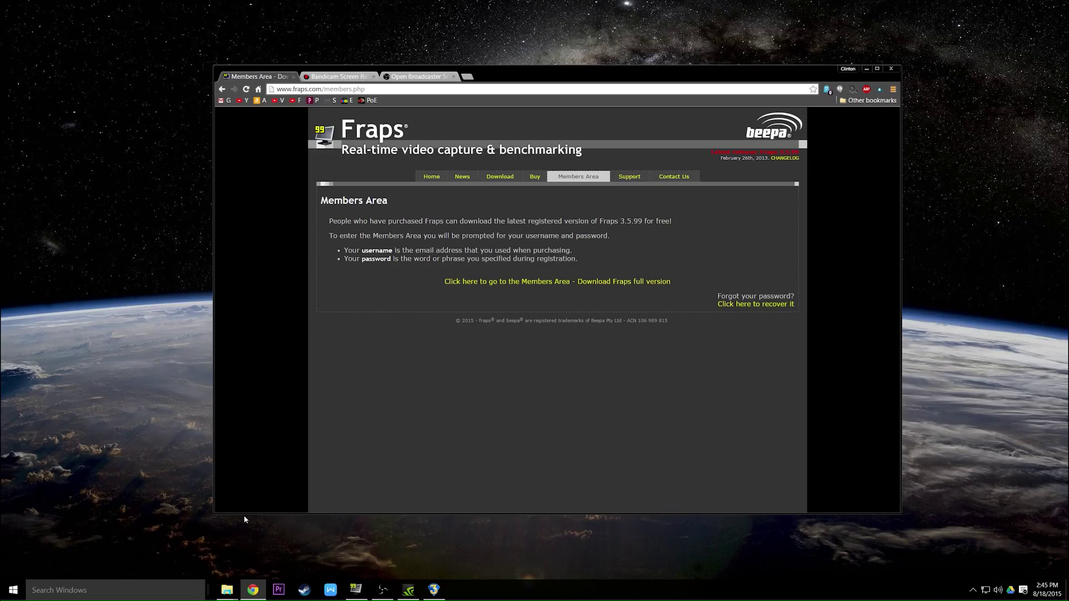
pyautogui.moveTo(228, 587)
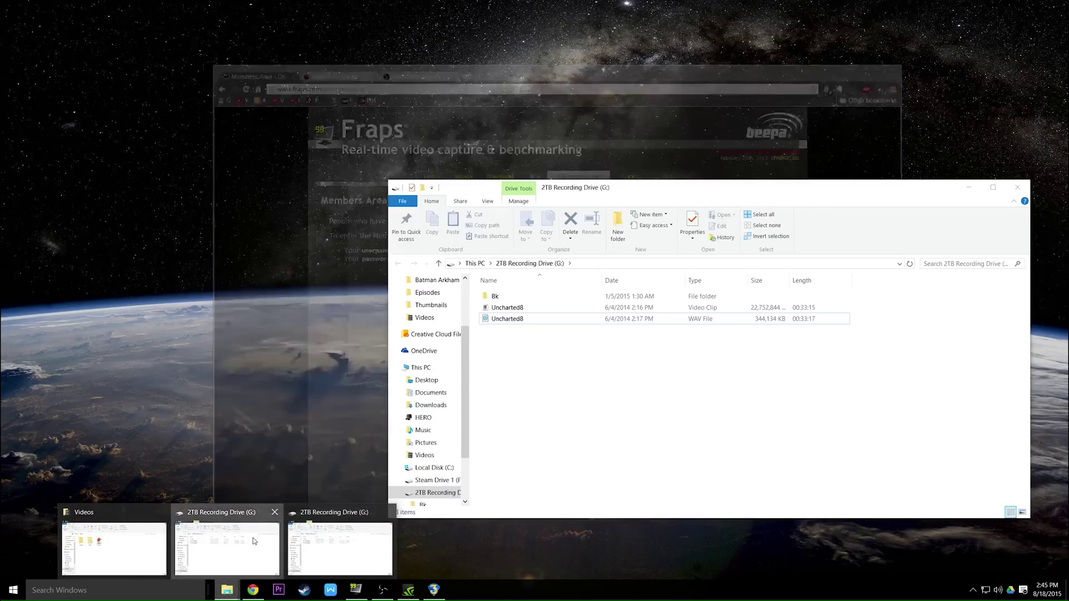
pyautogui.click(253, 538)
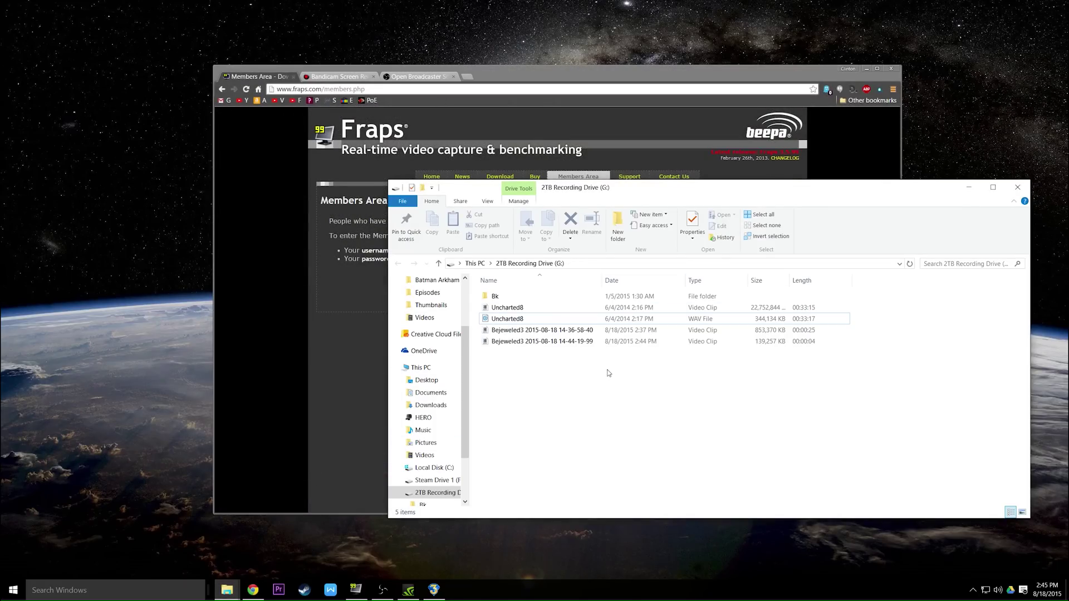
pyautogui.click(755, 335)
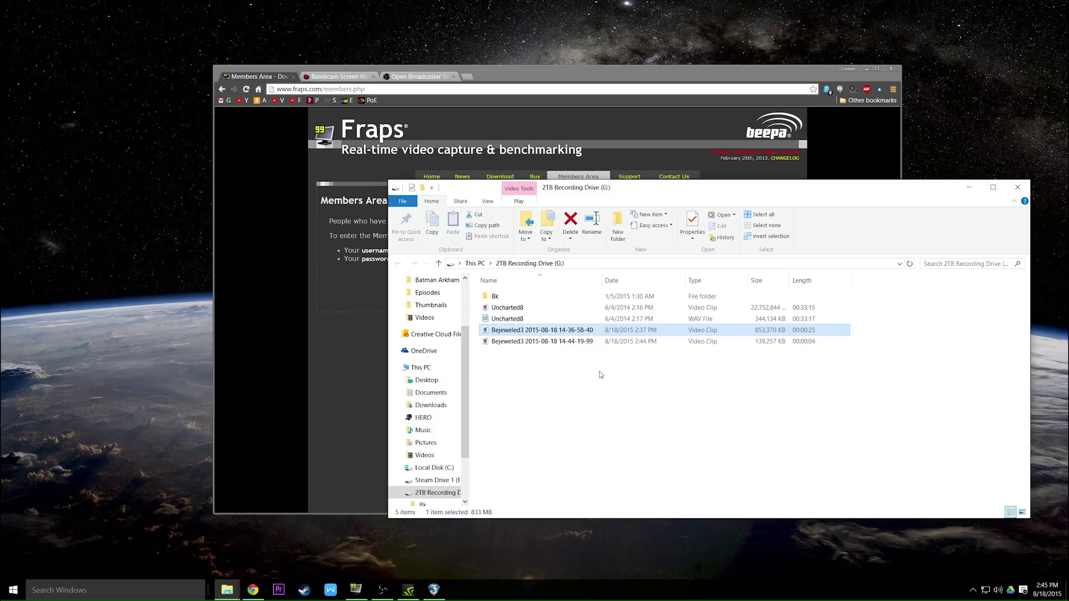
# Compare the drives in This PC with the recording drive's files, close File Explorer and switch back to Fraps.
pyautogui.click(434, 370)
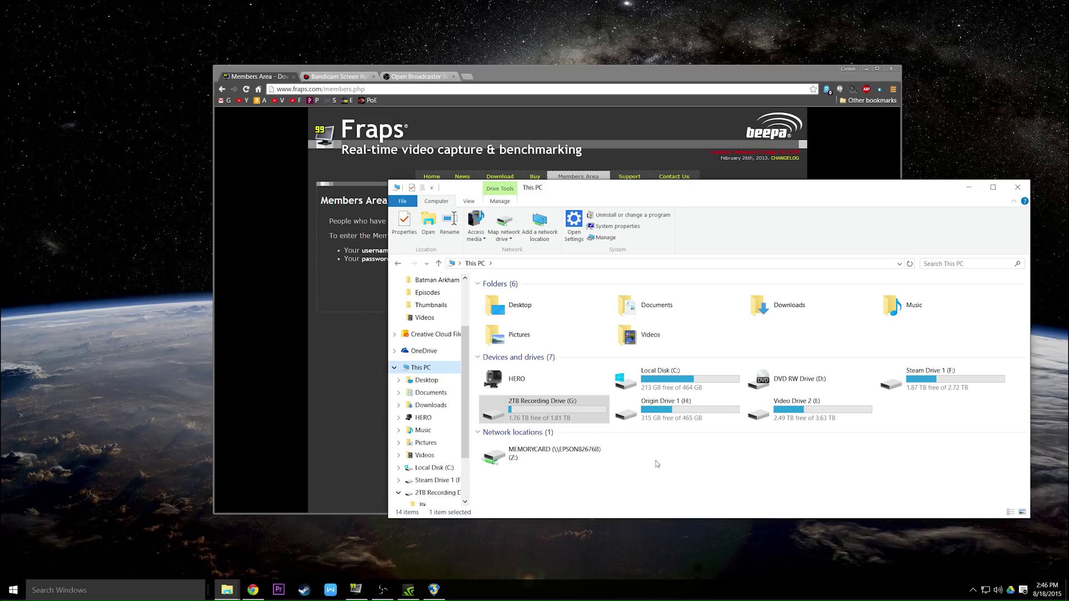
pyautogui.doubleClick(549, 421)
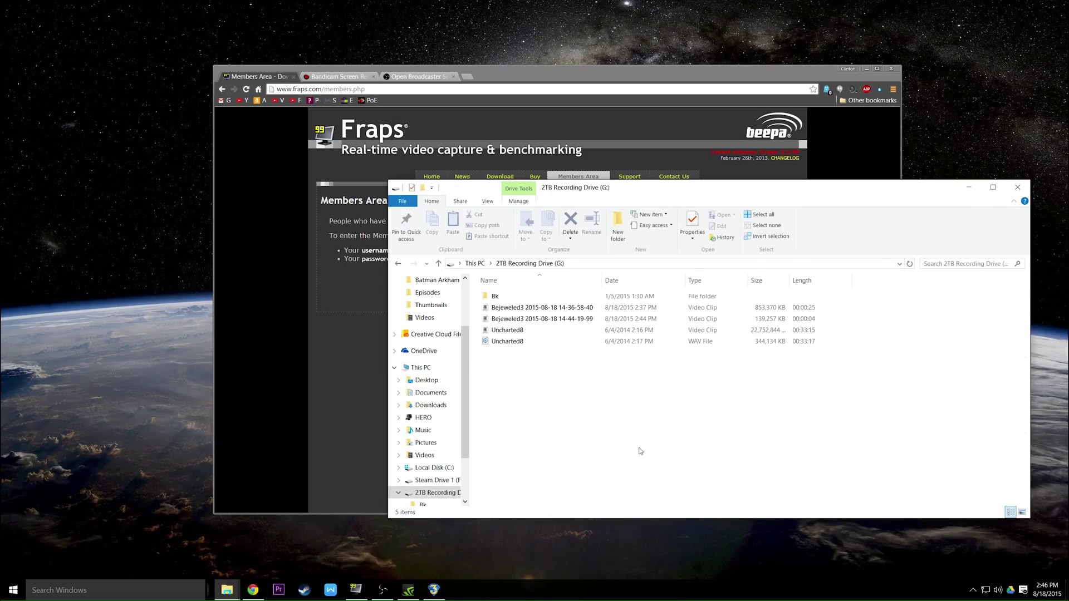
pyautogui.click(399, 266)
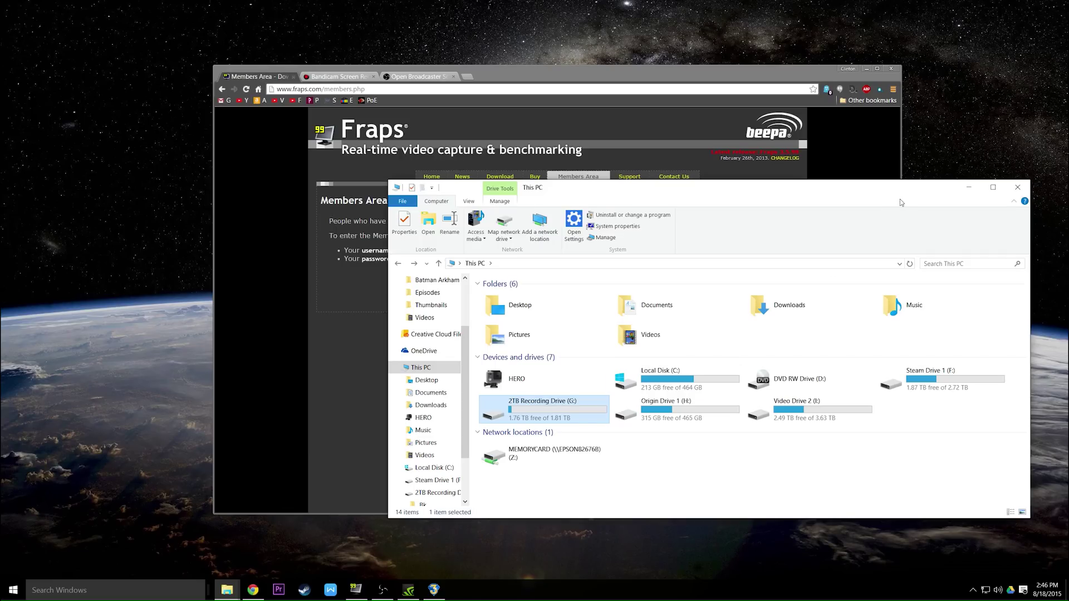
pyautogui.click(1017, 187)
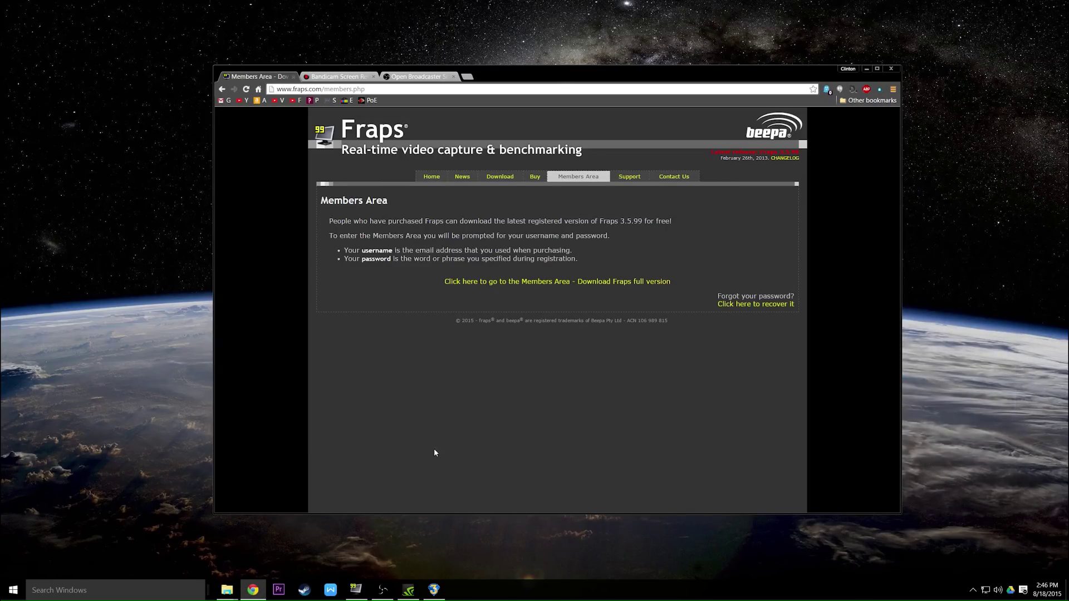
pyautogui.click(356, 590)
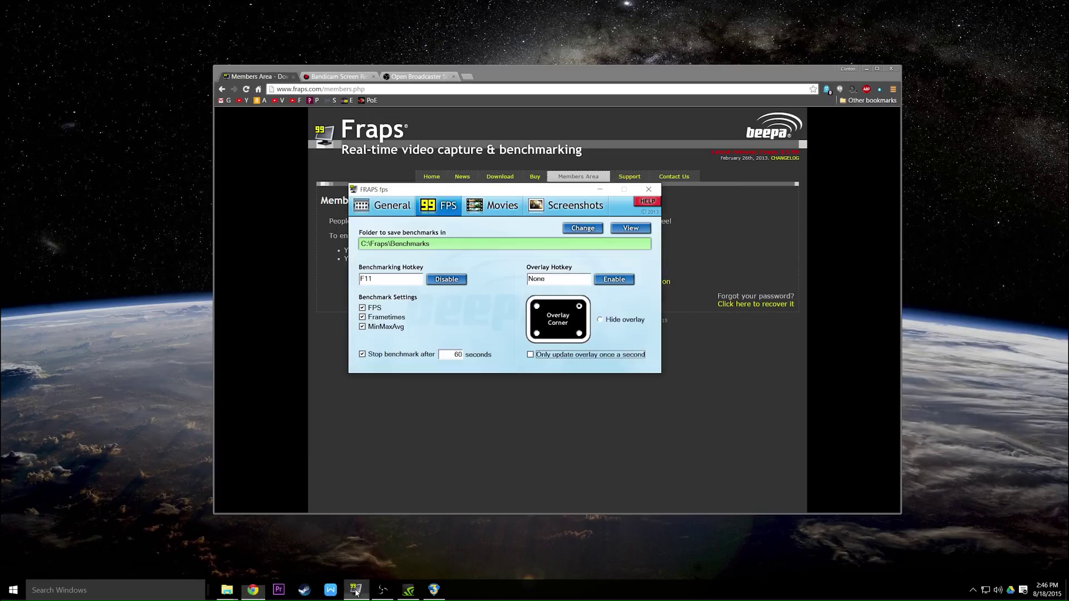